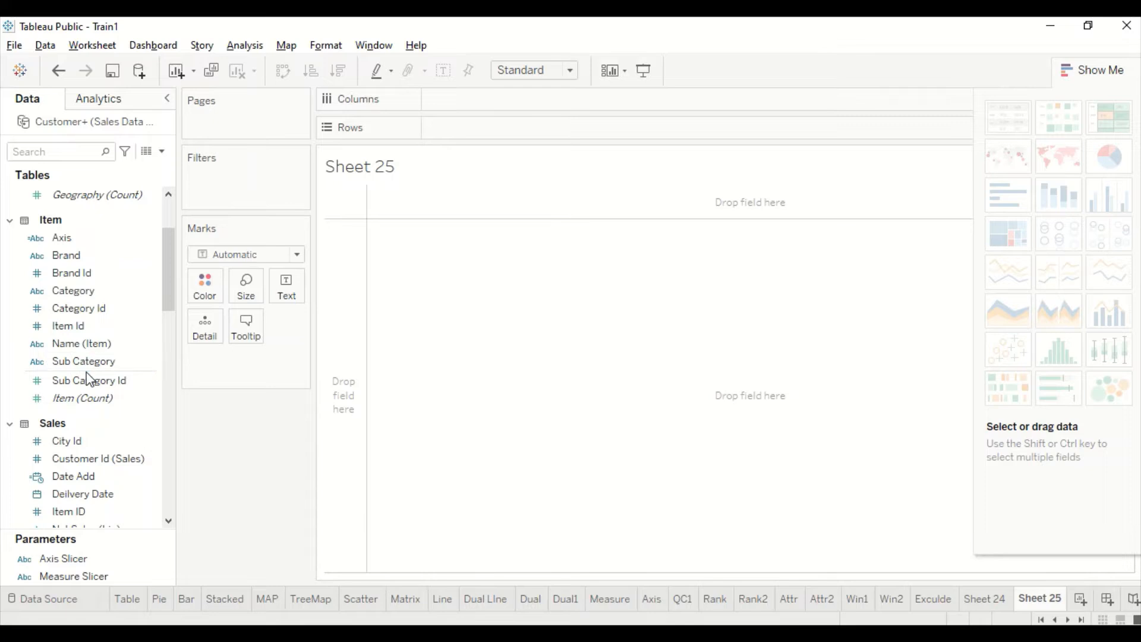
Build a text table with State (Geography) and City (Geography) as rows
{"action": "scroll", "coordinate": [89, 377], "scroll_direction": "down", "scroll_amount": 1}
{"action": "scroll", "coordinate": [90, 356], "scroll_direction": "up", "scroll_amount": 3}
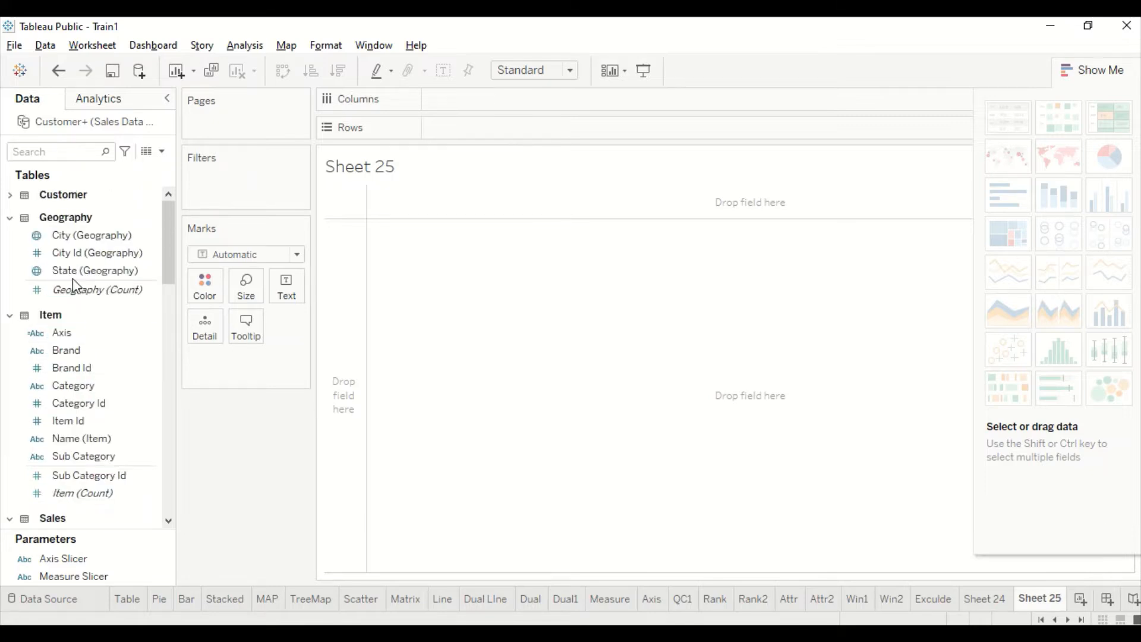
{"action": "left_click_drag", "start_coordinate": [75, 286], "coordinate": [395, 237]}
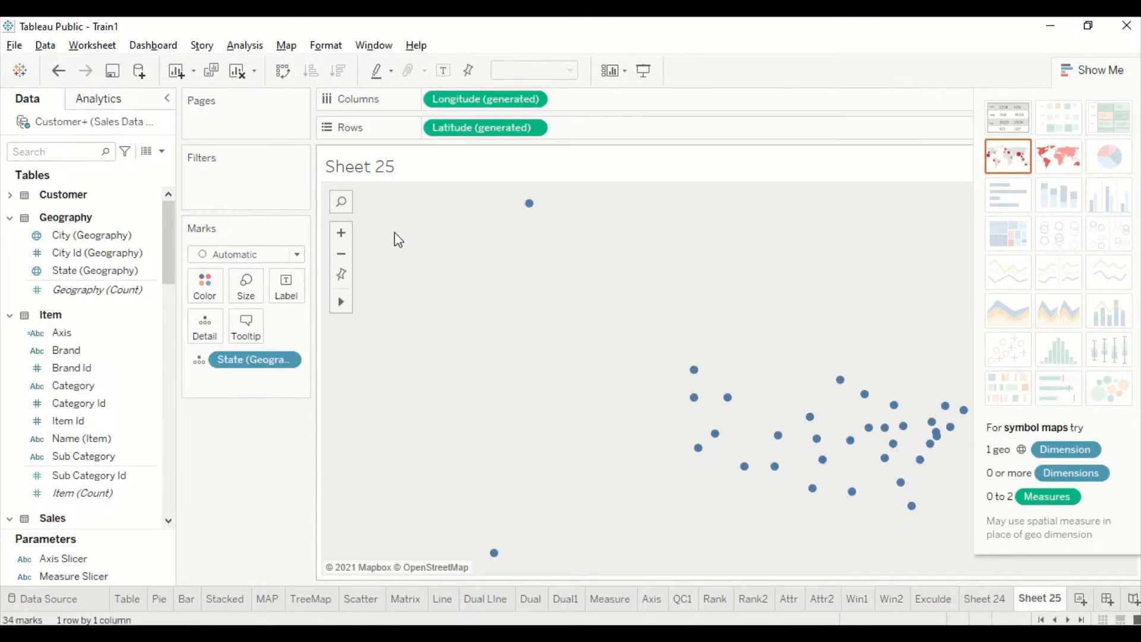
{"action": "left_click", "coordinate": [1010, 122]}
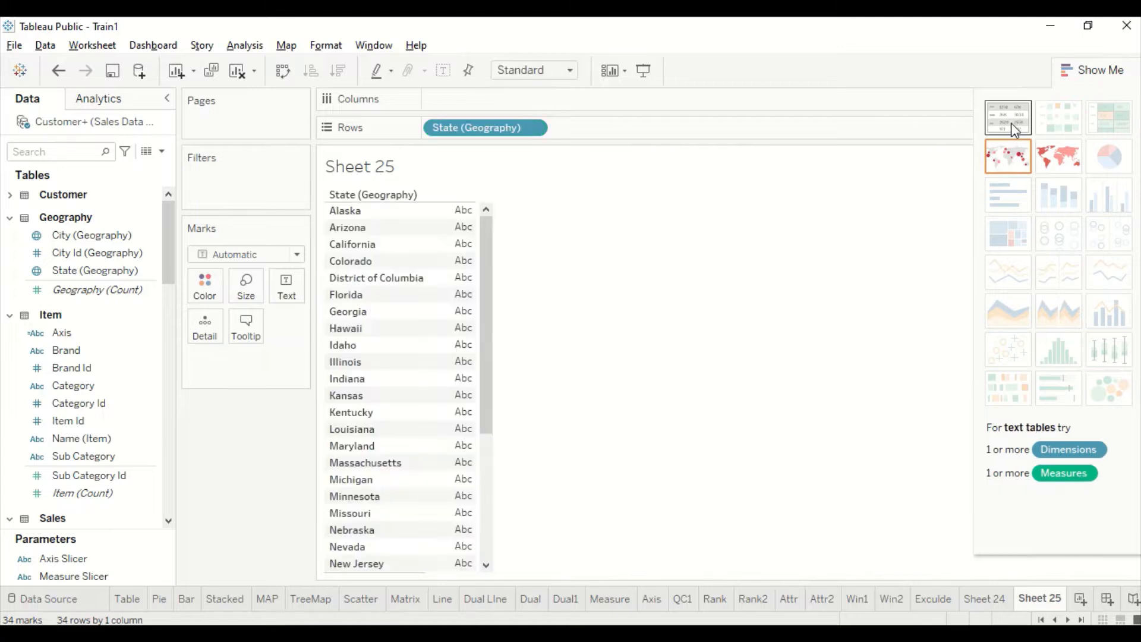
{"action": "left_click_drag", "start_coordinate": [79, 236], "coordinate": [448, 231]}
Add the Gross Sales measure from the Sales table as the values of the state and city table
{"action": "scroll", "coordinate": [121, 441], "scroll_direction": "down", "scroll_amount": 3}
{"action": "scroll", "coordinate": [121, 440], "scroll_direction": "down", "scroll_amount": 5}
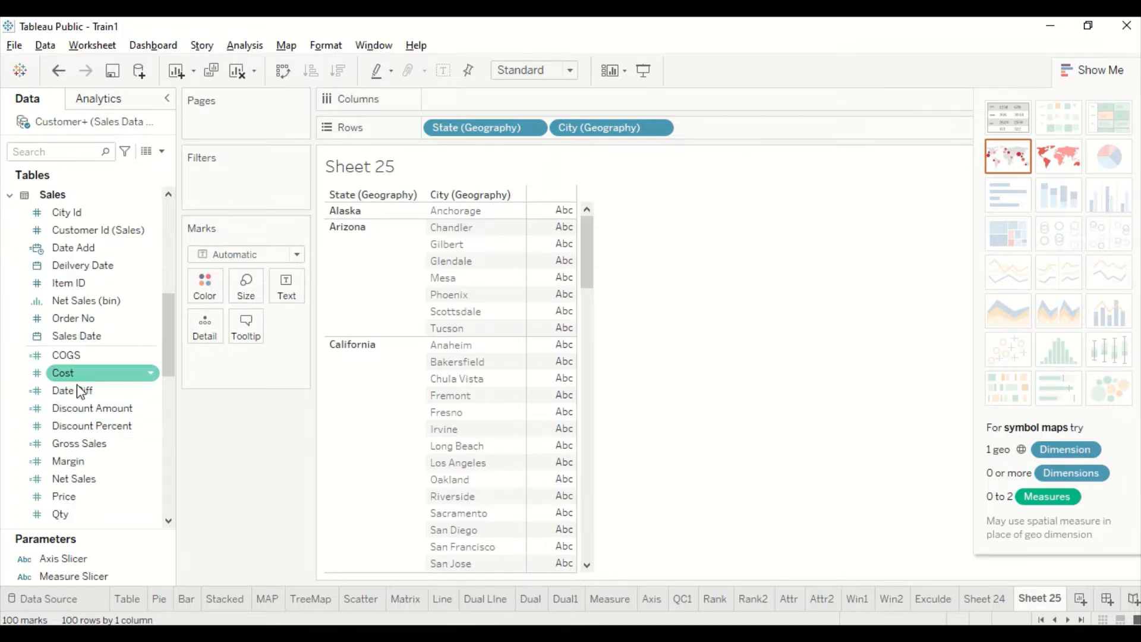
{"action": "scroll", "coordinate": [76, 395], "scroll_direction": "up", "scroll_amount": 1}
{"action": "left_click", "coordinate": [87, 488]}
{"action": "left_click_drag", "start_coordinate": [87, 493], "coordinate": [560, 220]}
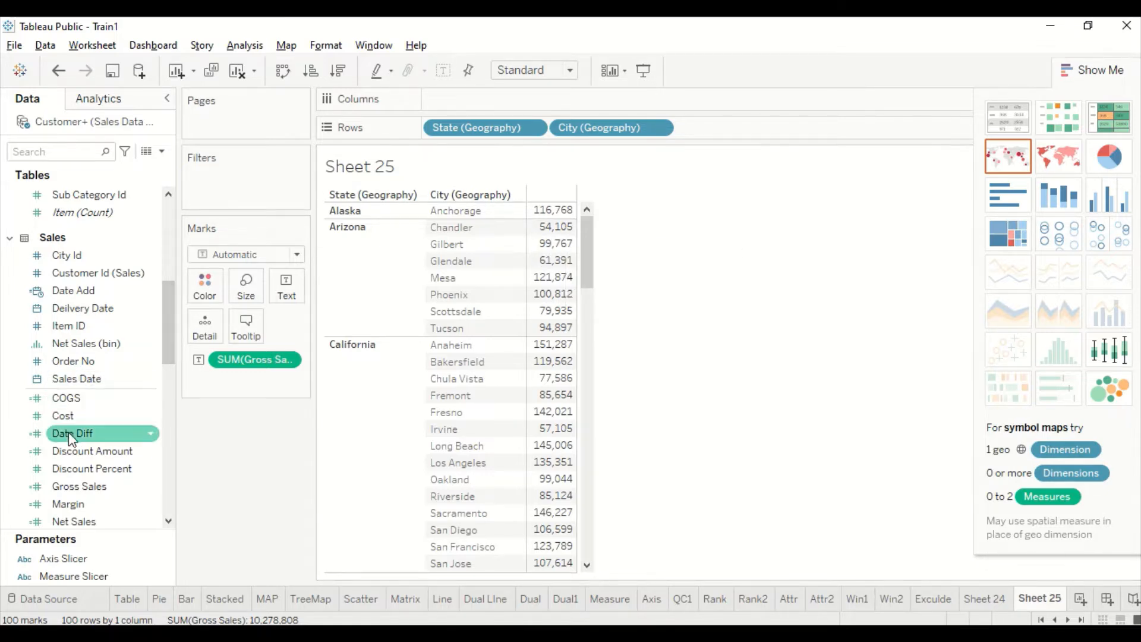
{"action": "scroll", "coordinate": [79, 447], "scroll_direction": "down", "scroll_amount": 5}
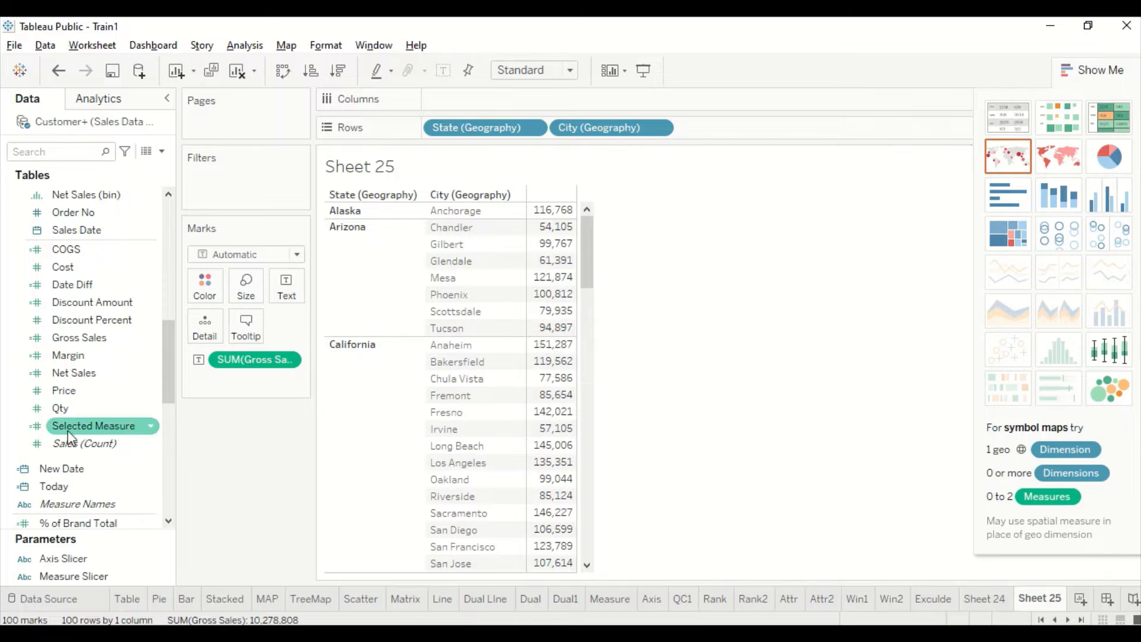
{"action": "scroll", "coordinate": [80, 434], "scroll_direction": "up", "scroll_amount": 2}
{"action": "scroll", "coordinate": [80, 434], "scroll_direction": "down", "scroll_amount": 7}
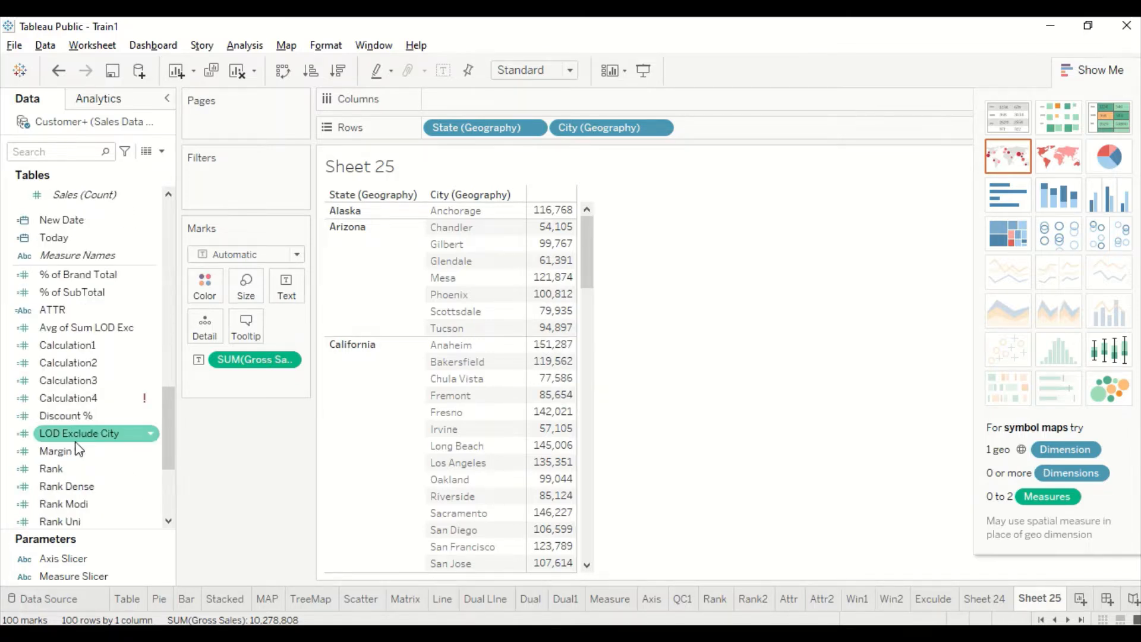
{"action": "scroll", "coordinate": [80, 440], "scroll_direction": "up", "scroll_amount": 7}
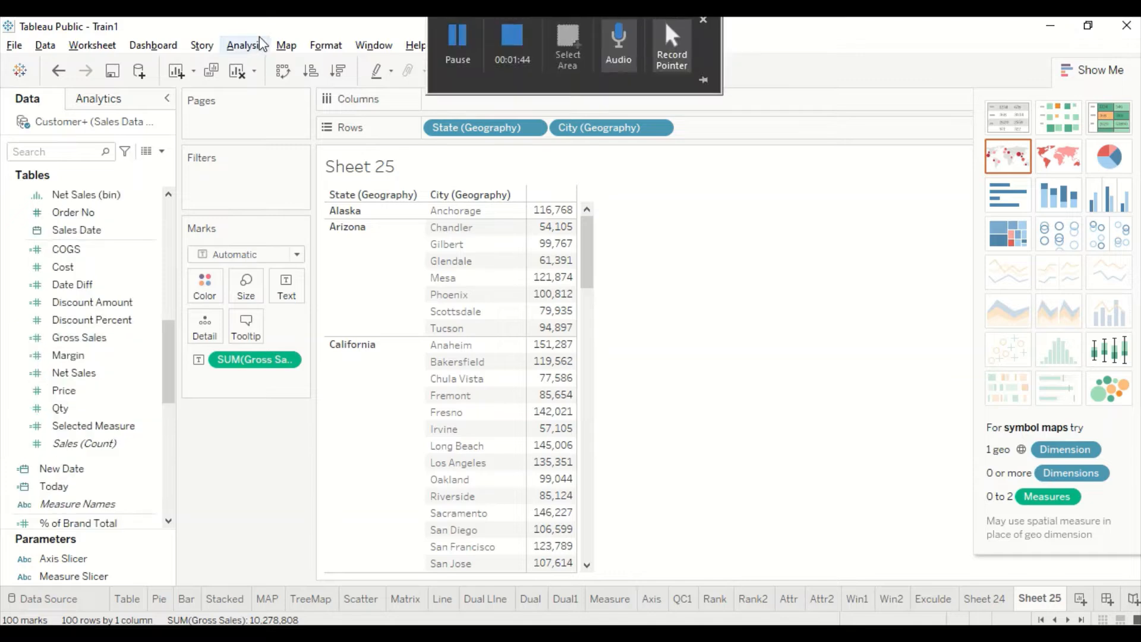
Create a calculated field and name it LOD Include
{"action": "left_click", "coordinate": [256, 44]}
{"action": "left_click", "coordinate": [281, 392]}
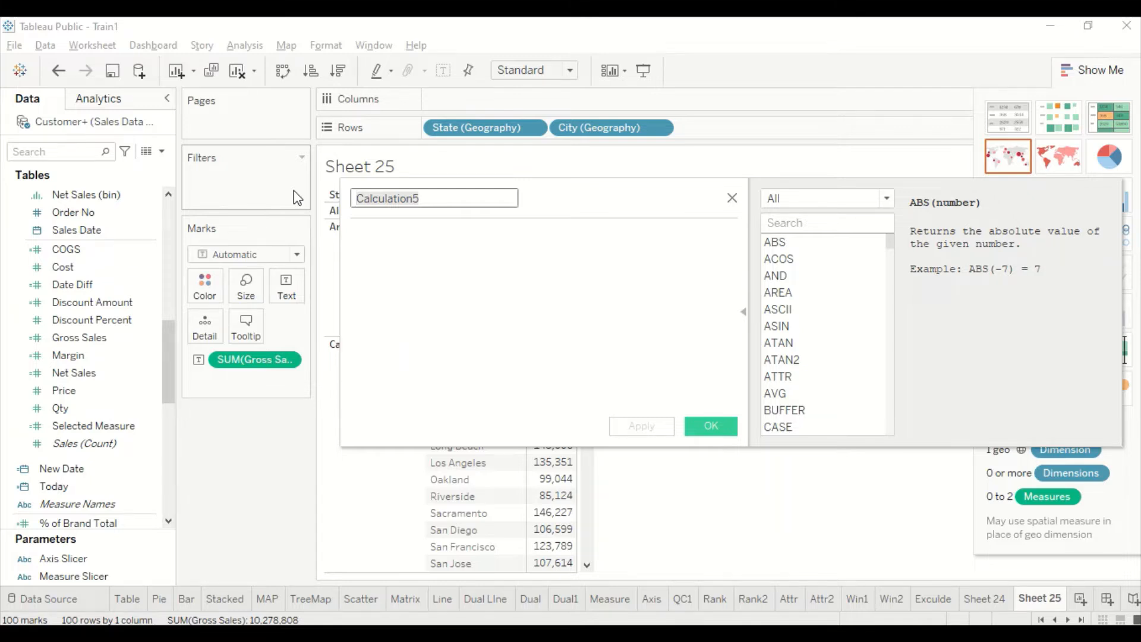
{"action": "type", "text": "LOD "}
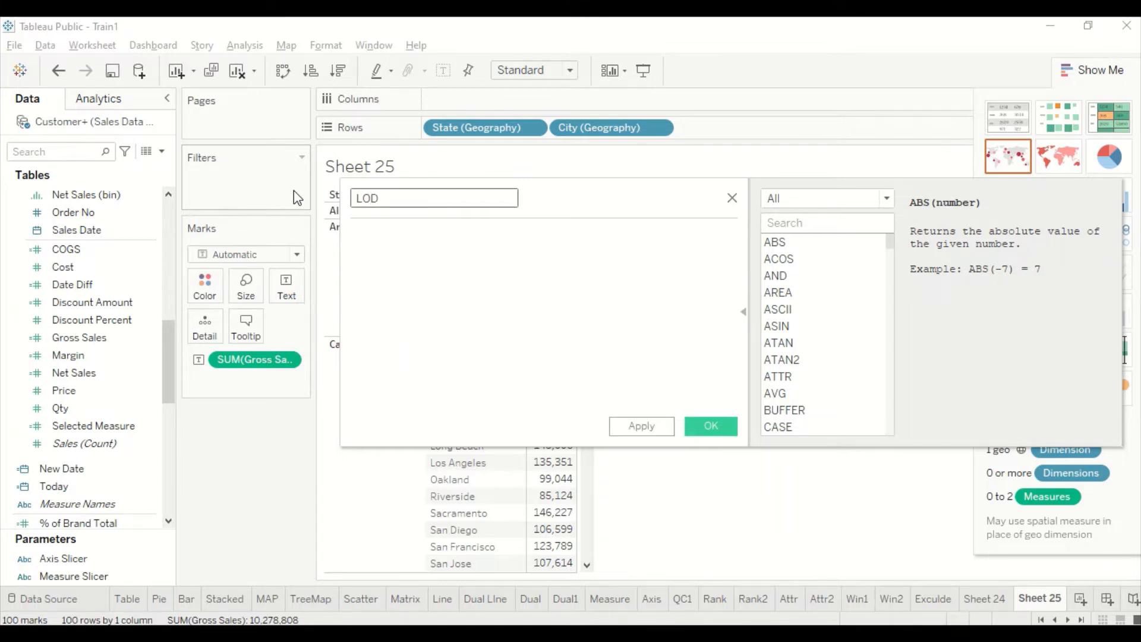
{"action": "type", "text": "Include"}
Enter the LOD Include formula { INCLUDE [City]:sum([Gross Sales])} and save the calculated field
{"action": "left_click", "coordinate": [426, 260]}
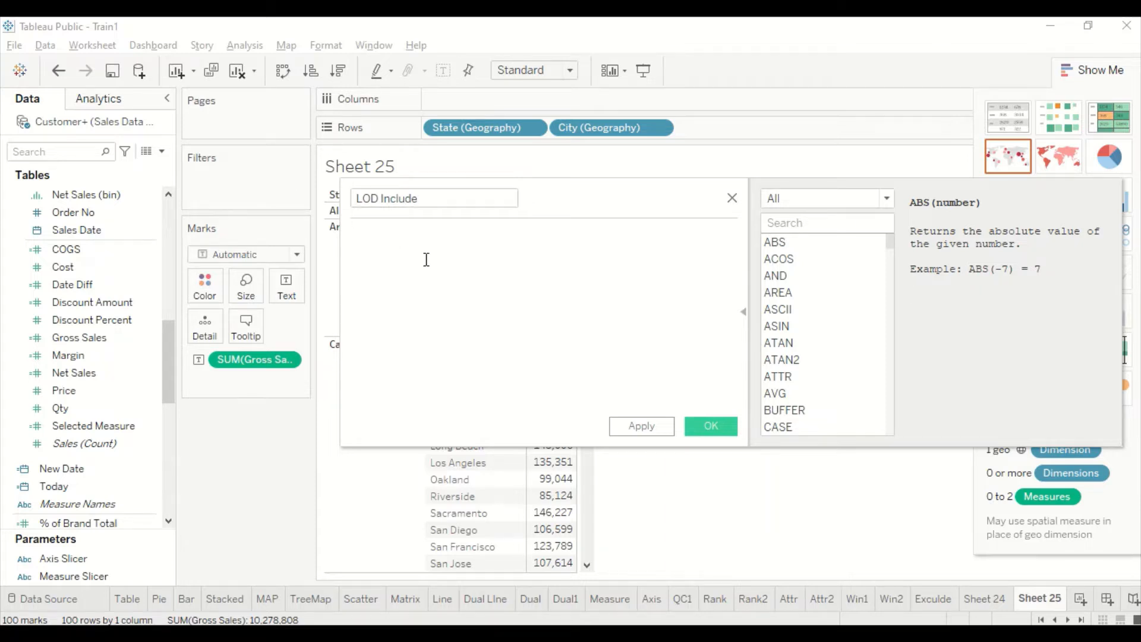
{"action": "type", "text": "Inc"}
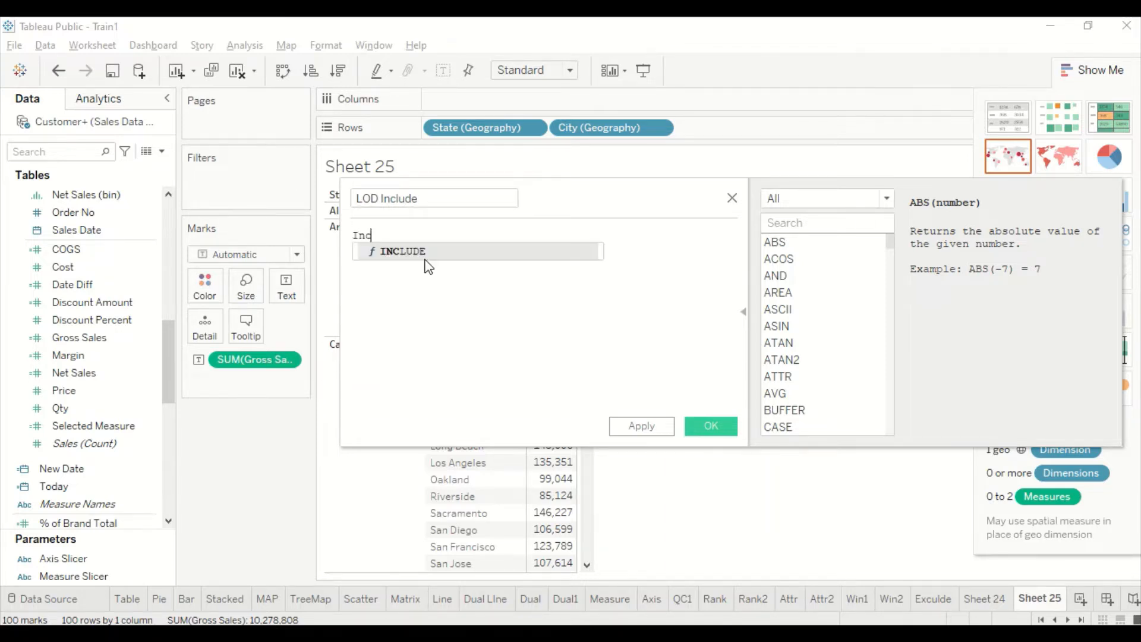
{"action": "key", "text": "Return"}
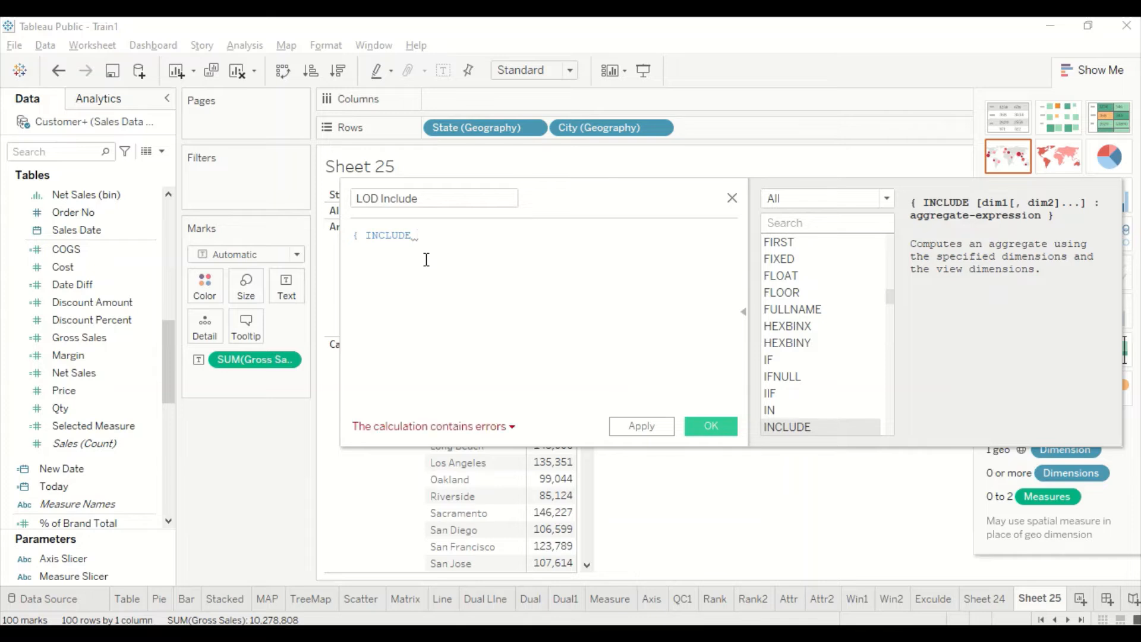
{"action": "type", "text": "Ci"}
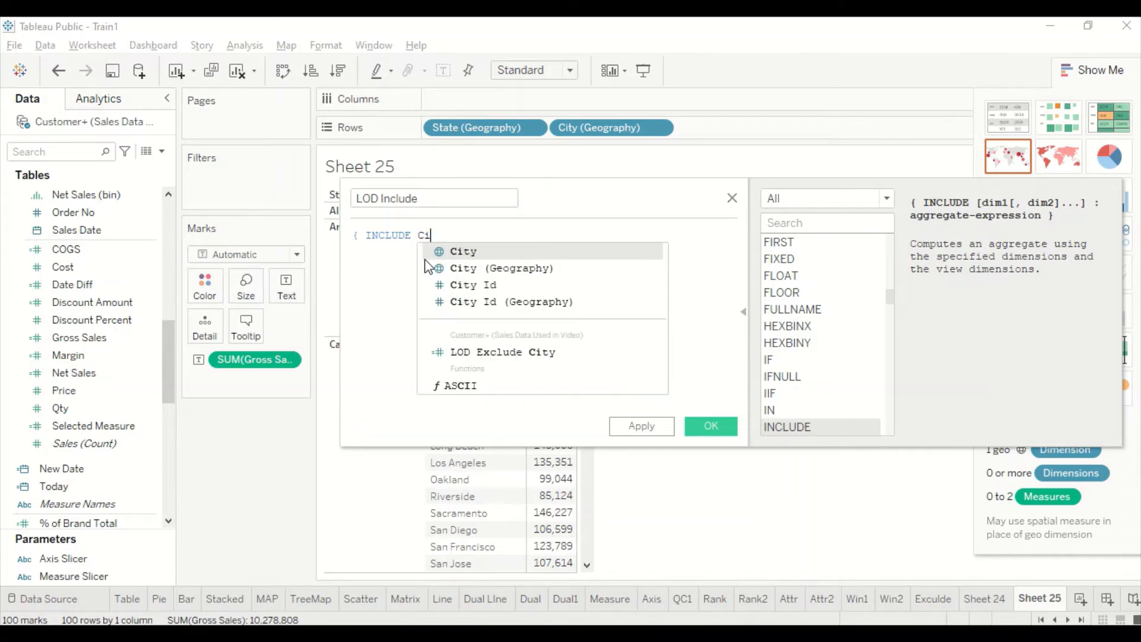
{"action": "key", "text": "Return"}
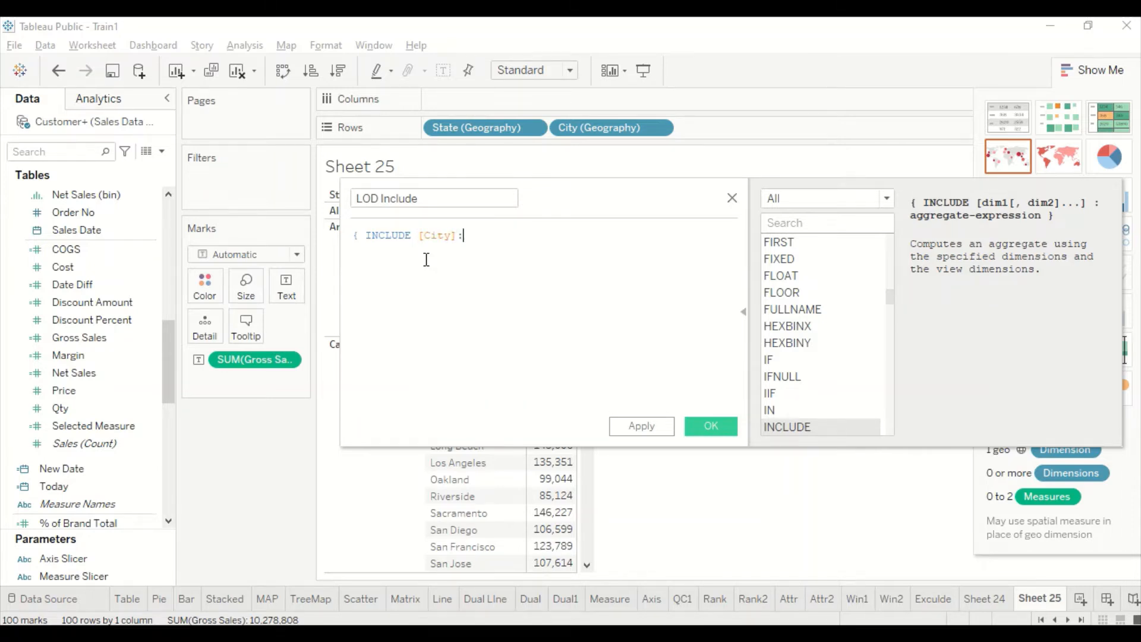
{"action": "type", "text": ":sum("}
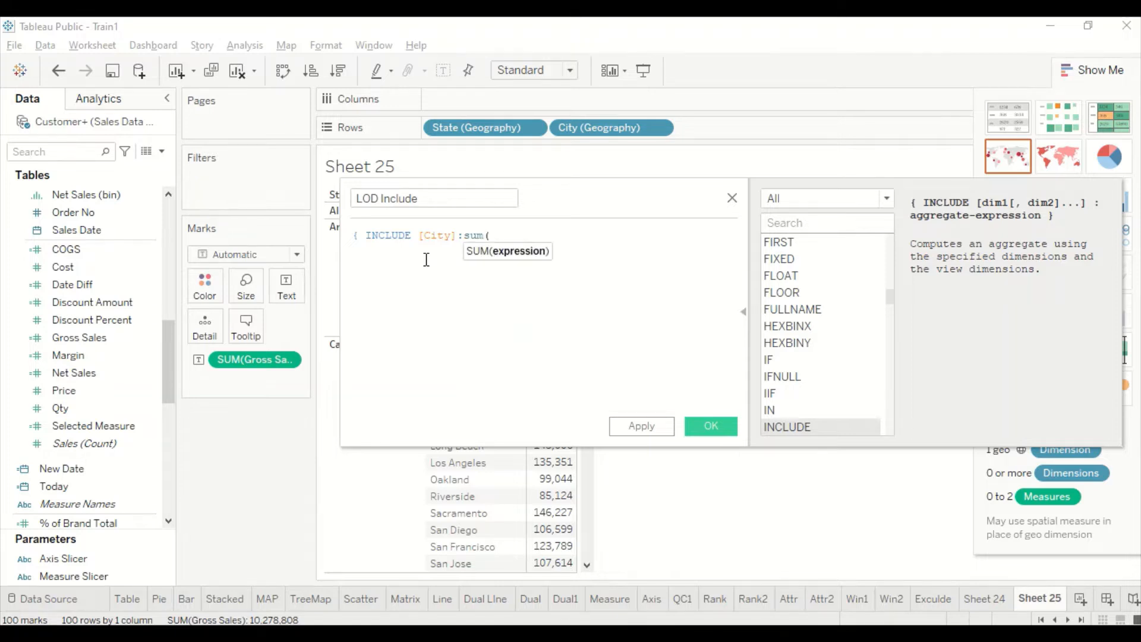
{"action": "type", "text": "gr"}
{"action": "key", "text": "Return"}
{"action": "type", "text": ")"}
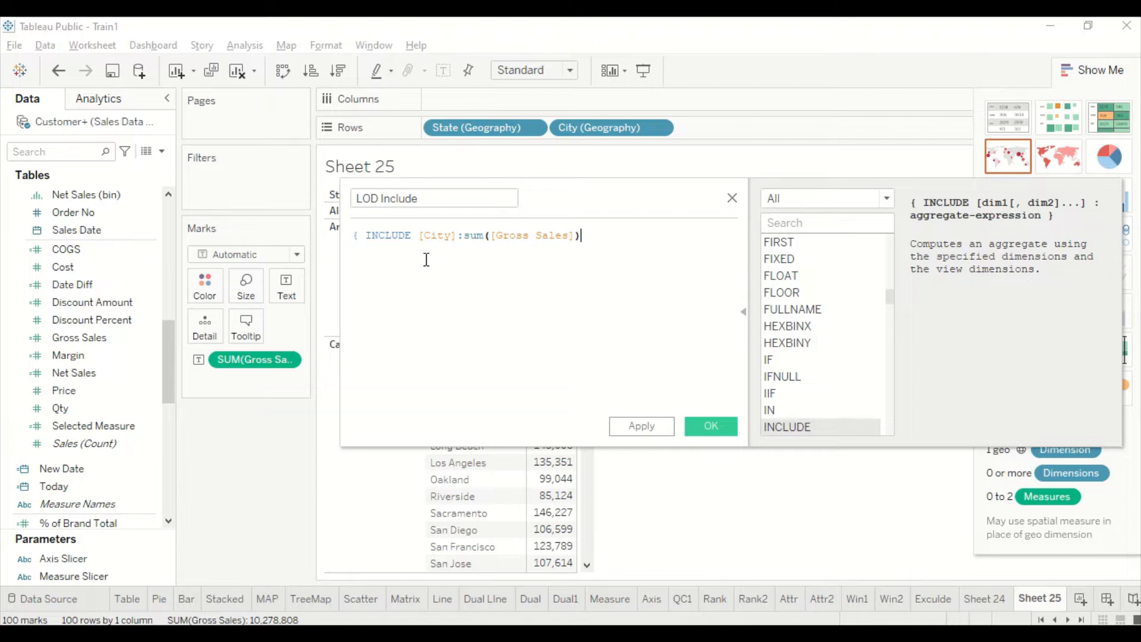
{"action": "key", "text": "Return"}
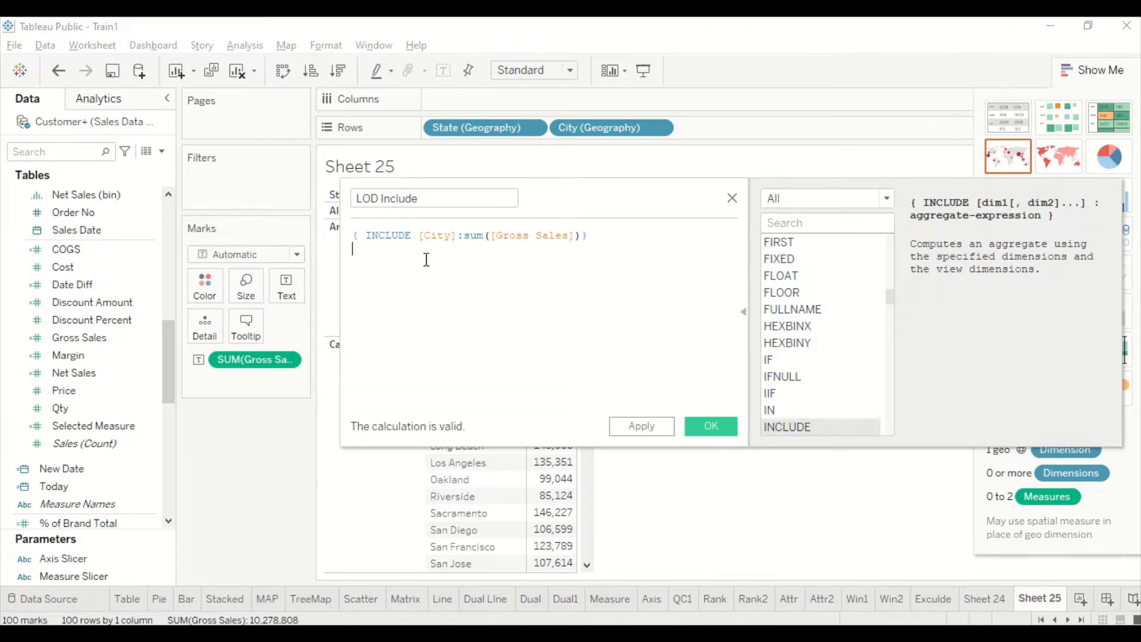
{"action": "left_click", "coordinate": [713, 425]}
Add LOD Include to the table beside Gross Sales and remove City (Geography) from the rows
{"action": "left_click_drag", "start_coordinate": [101, 502], "coordinate": [563, 273]}
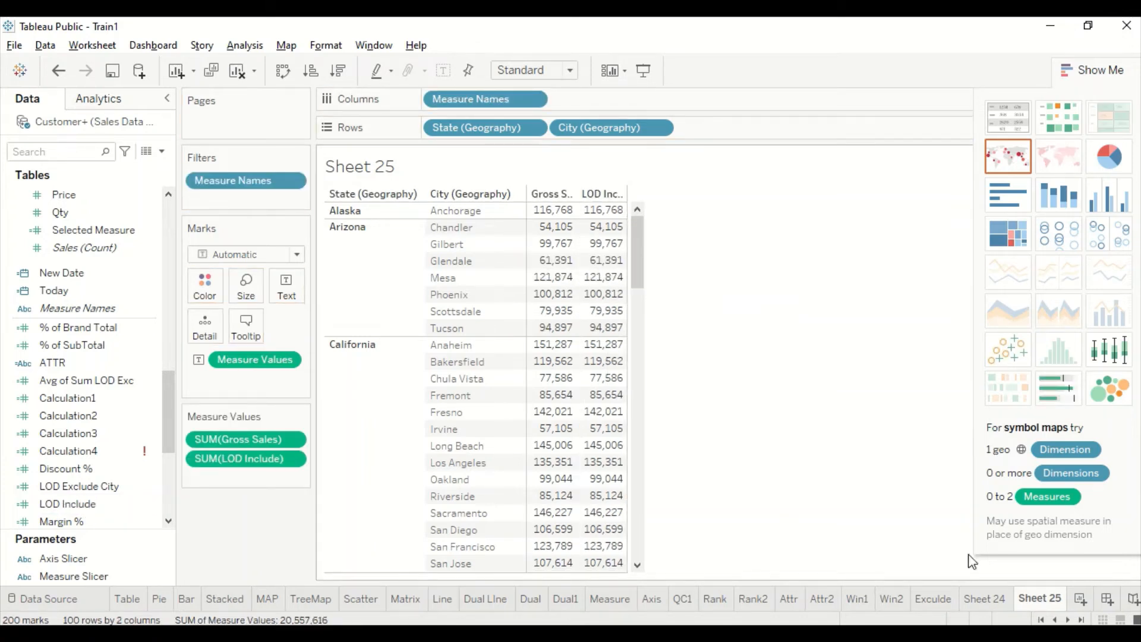
{"action": "left_click_drag", "start_coordinate": [612, 127], "coordinate": [108, 246]}
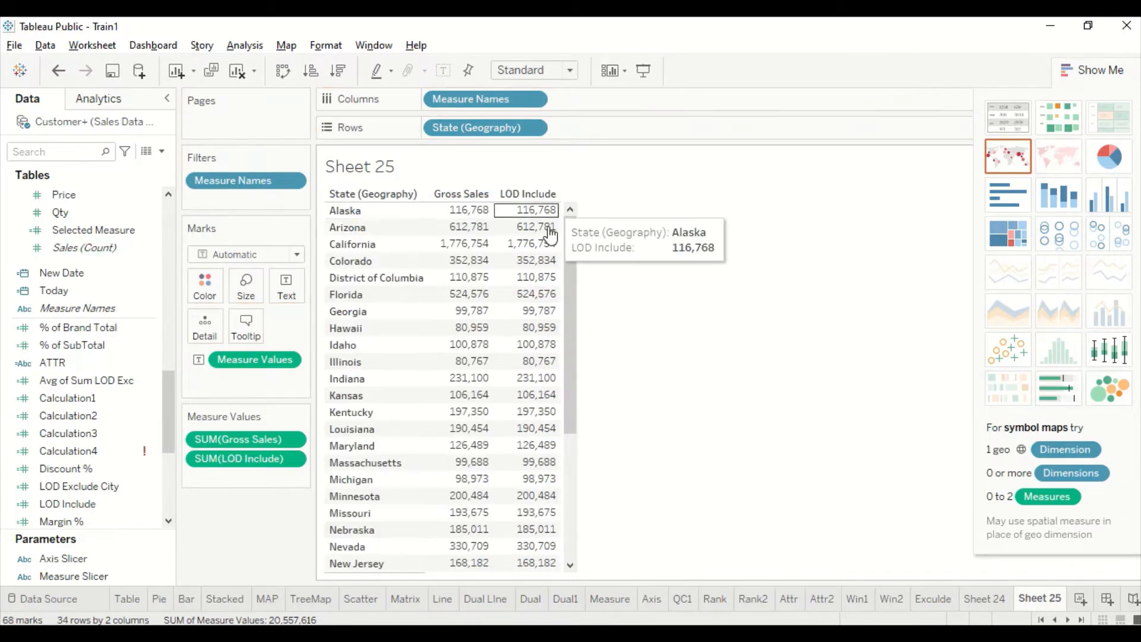
Show column grand totals for the state table and review its Gross Sales and LOD Include values
{"action": "scroll", "coordinate": [510, 359], "scroll_direction": "down", "scroll_amount": 5}
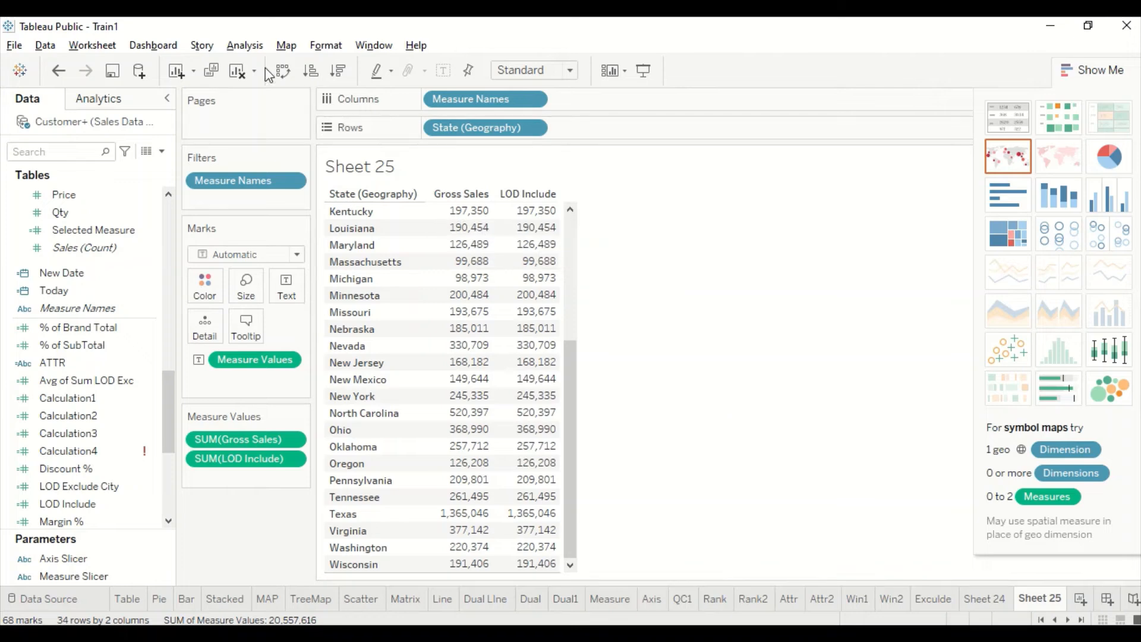
{"action": "left_click", "coordinate": [244, 46]}
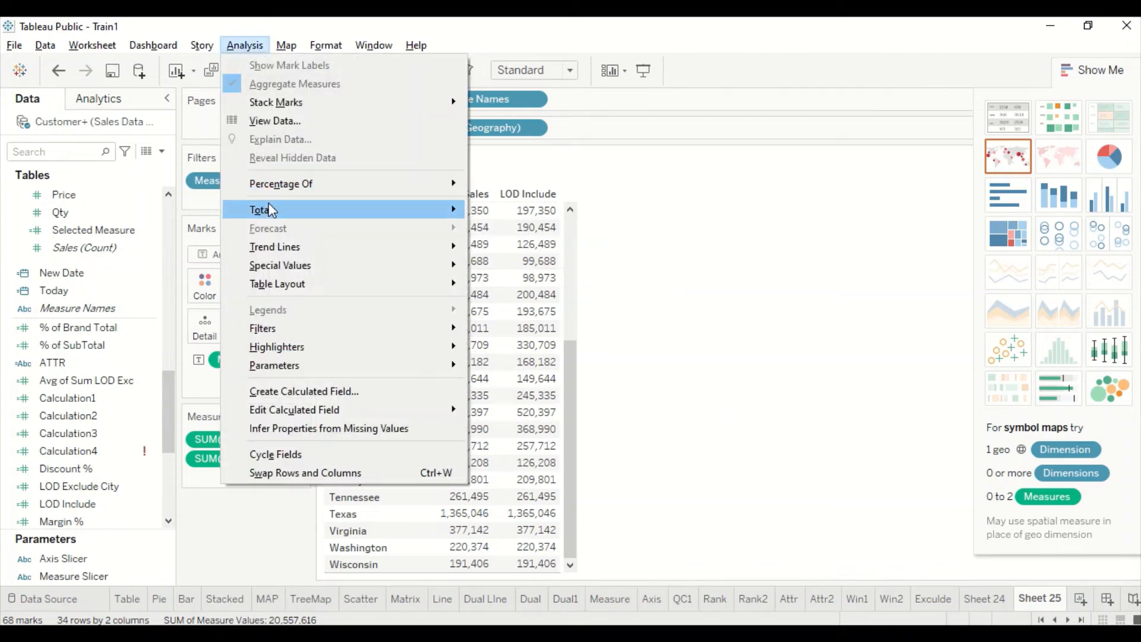
{"action": "mouse_move", "coordinate": [316, 204]}
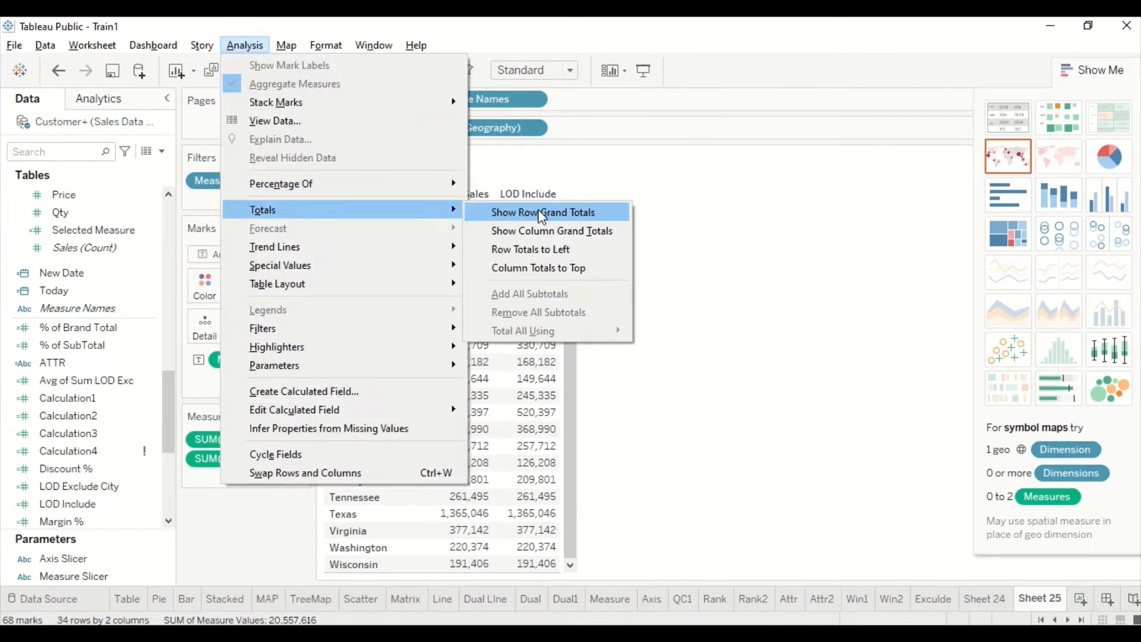
{"action": "left_click", "coordinate": [533, 231]}
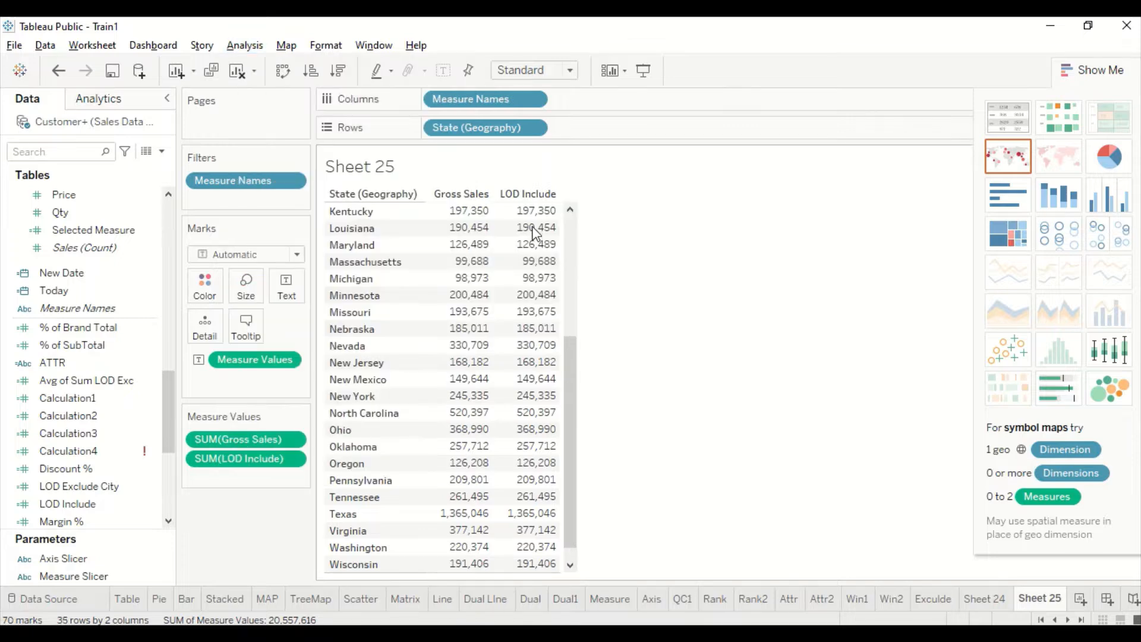
{"action": "scroll", "coordinate": [535, 233], "scroll_direction": "down", "scroll_amount": 1}
{"action": "scroll", "coordinate": [535, 420], "scroll_direction": "up", "scroll_amount": 13}
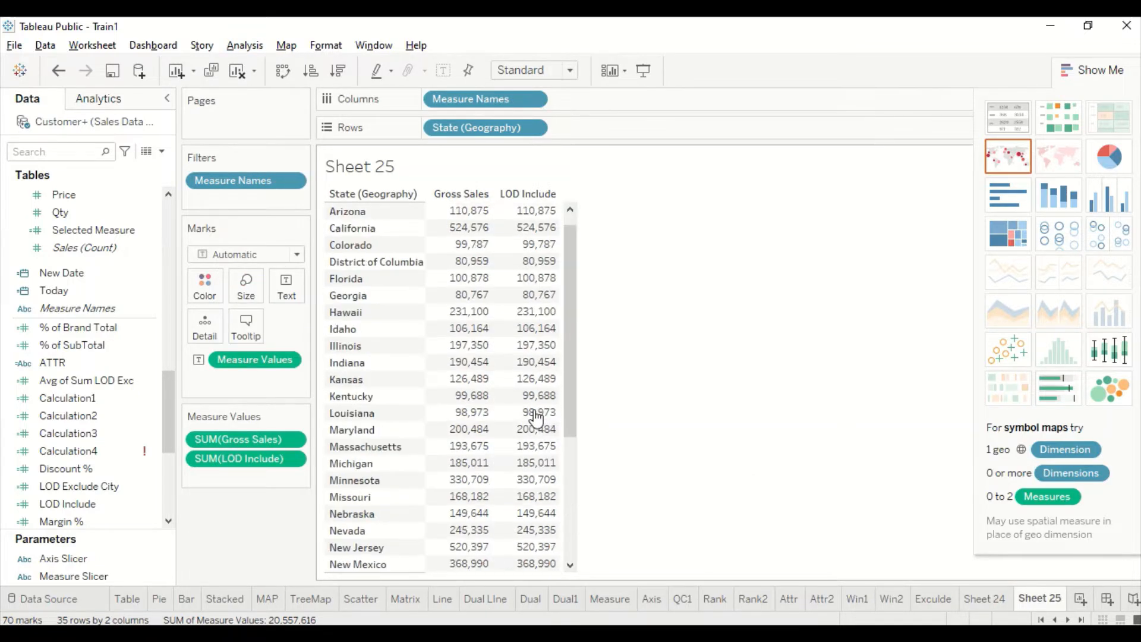
{"action": "mouse_move", "coordinate": [533, 416]}
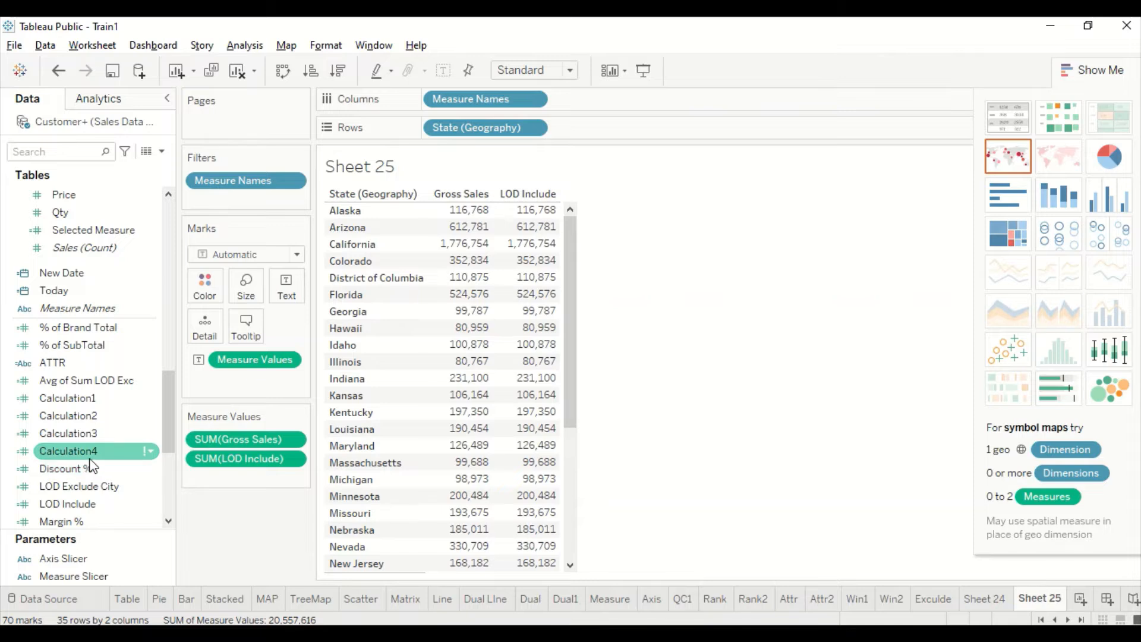
Change the LOD Include formula to Avg({ INCLUDE [City]:sum([Gross Sales])}) and replace its outdated SUM measure in the table with the updated field
{"action": "left_click", "coordinate": [76, 504]}
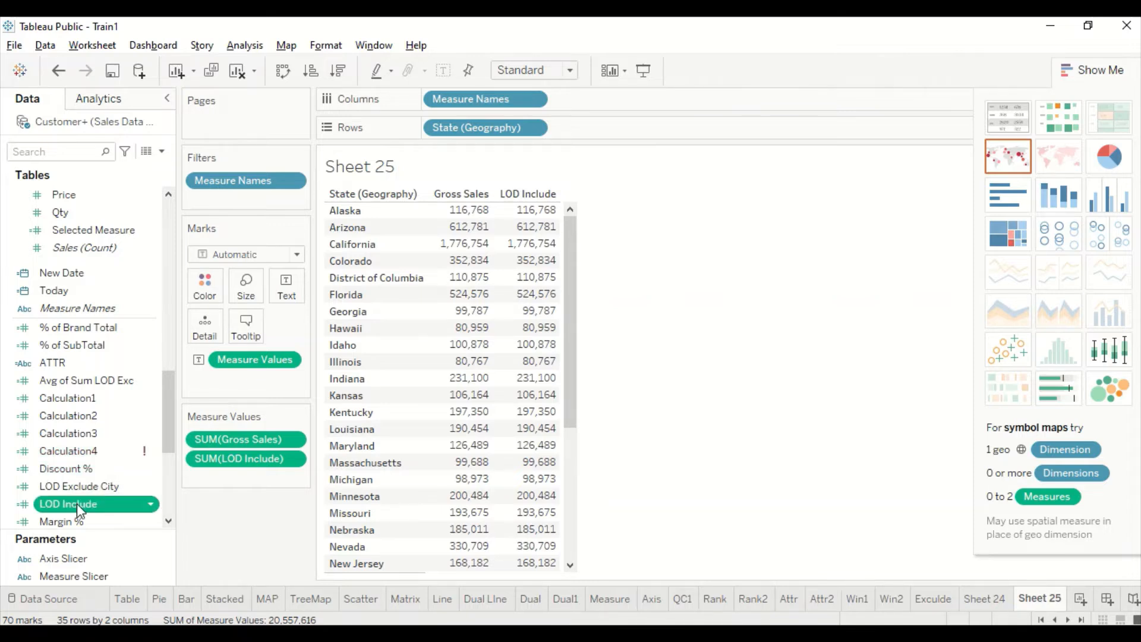
{"action": "right_click", "coordinate": [77, 503]}
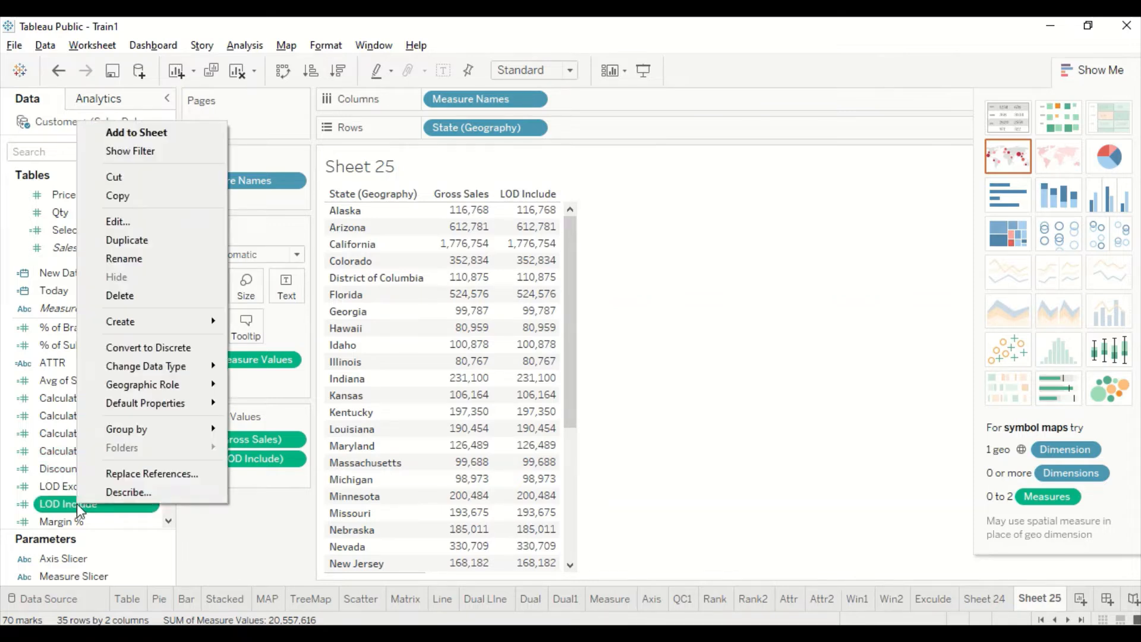
{"action": "left_click", "coordinate": [119, 222]}
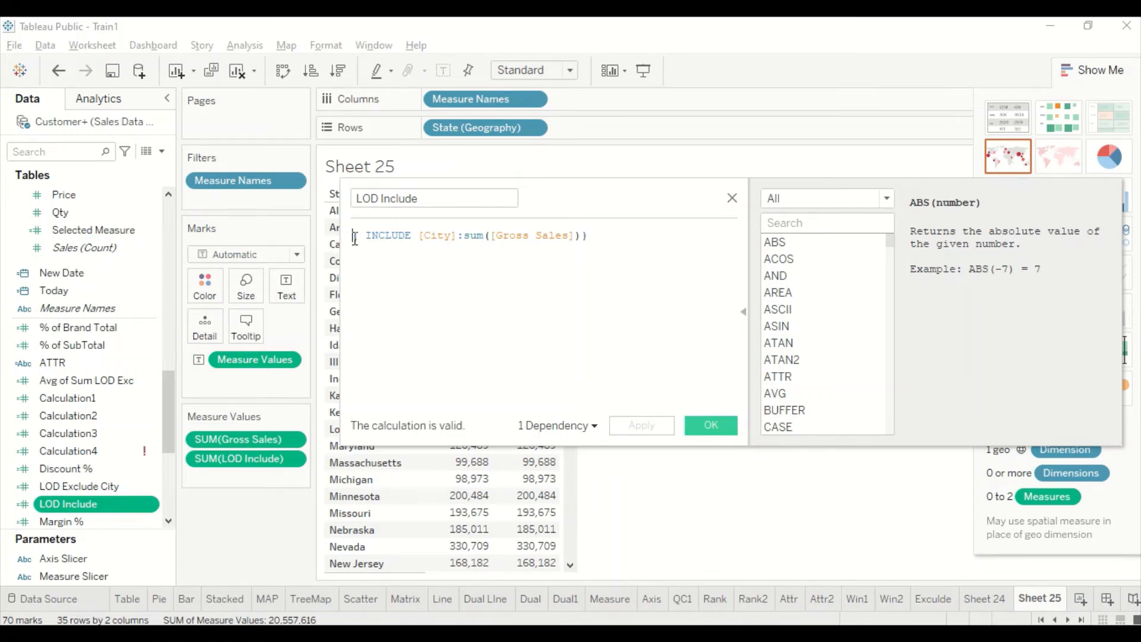
{"action": "left_click", "coordinate": [355, 239]}
{"action": "type", "text": "avg("}
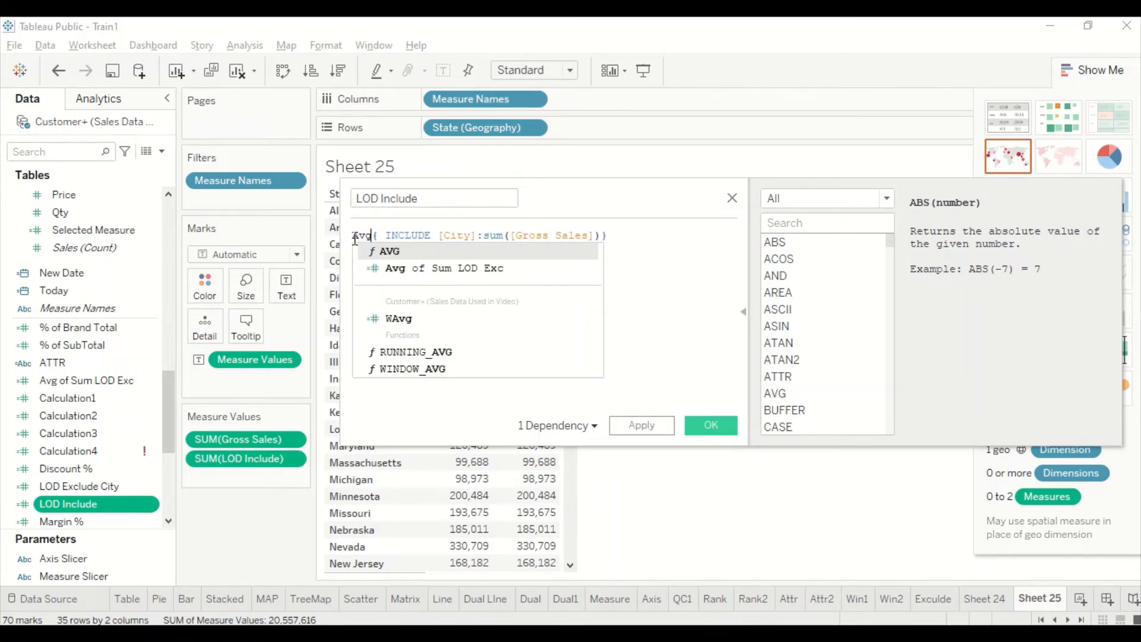
{"action": "key", "text": "End"}
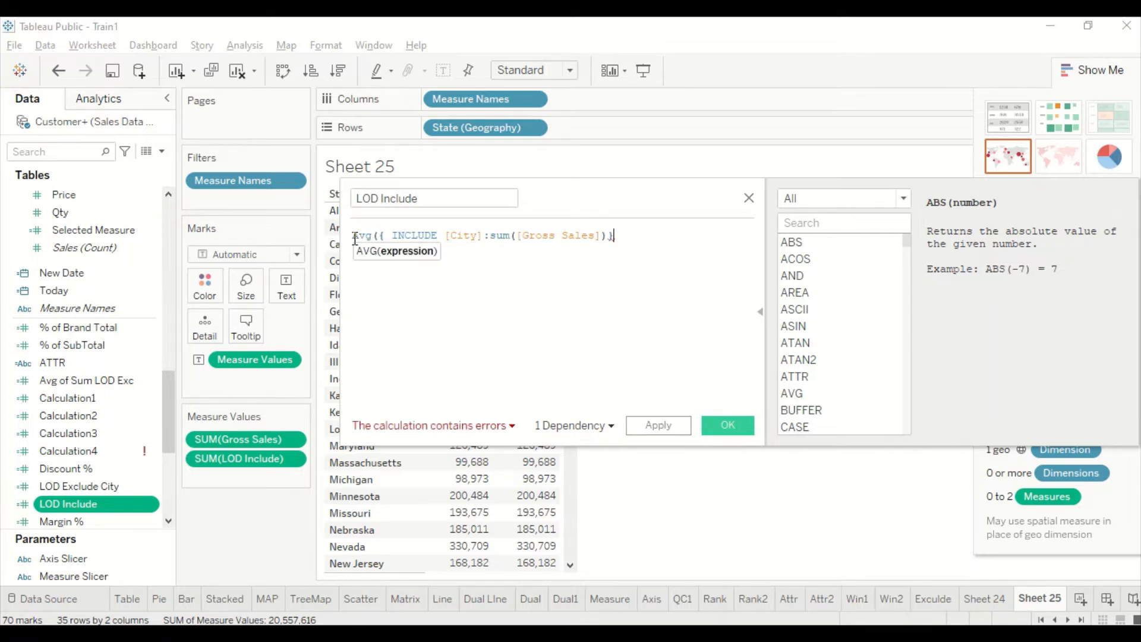
{"action": "type", "text": ")"}
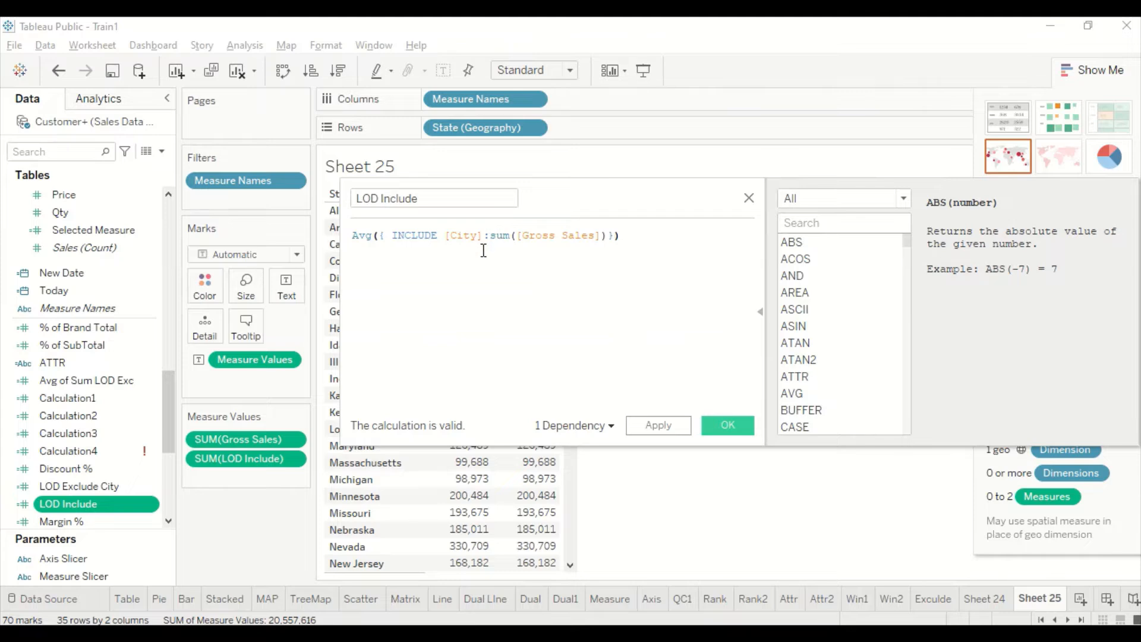
{"action": "left_click", "coordinate": [724, 425]}
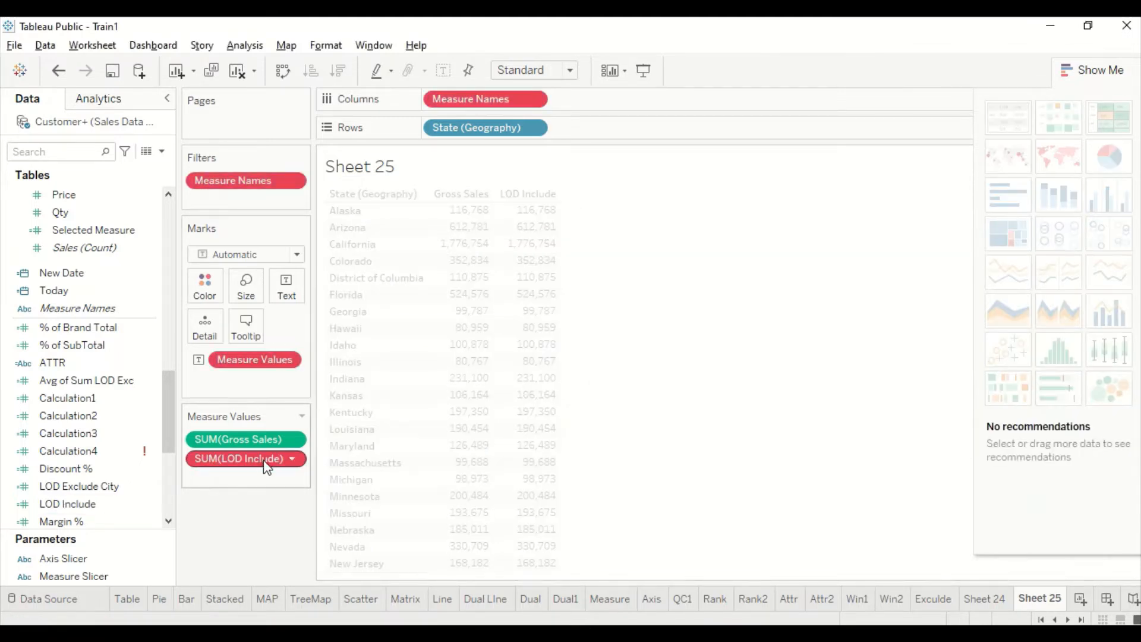
{"action": "left_click_drag", "start_coordinate": [264, 458], "coordinate": [461, 252]}
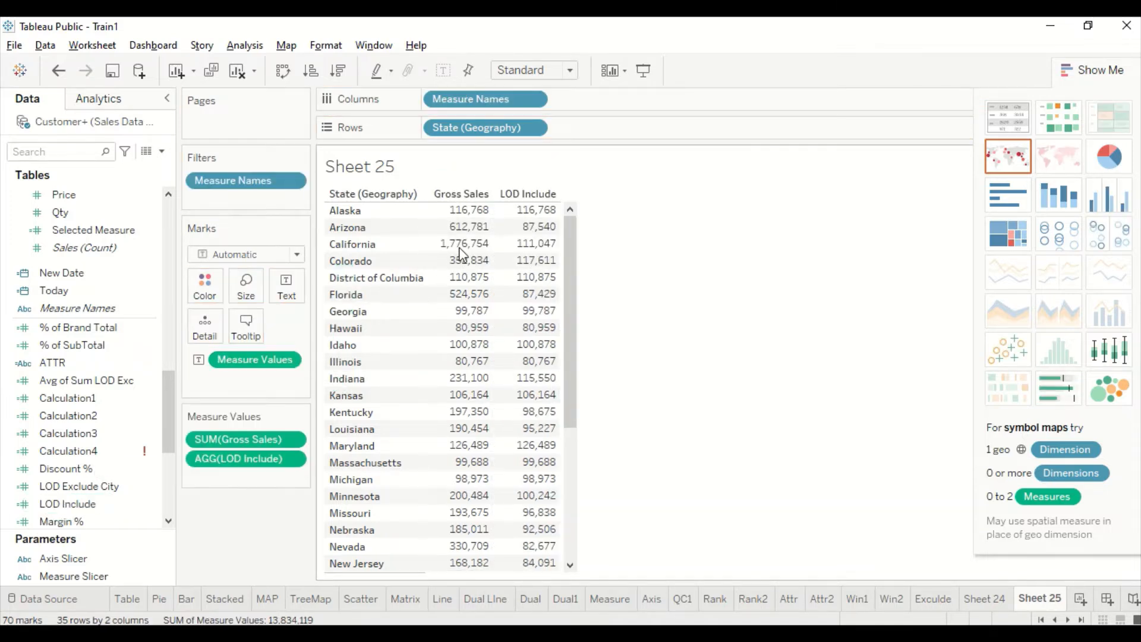
{"action": "mouse_move", "coordinate": [552, 230]}
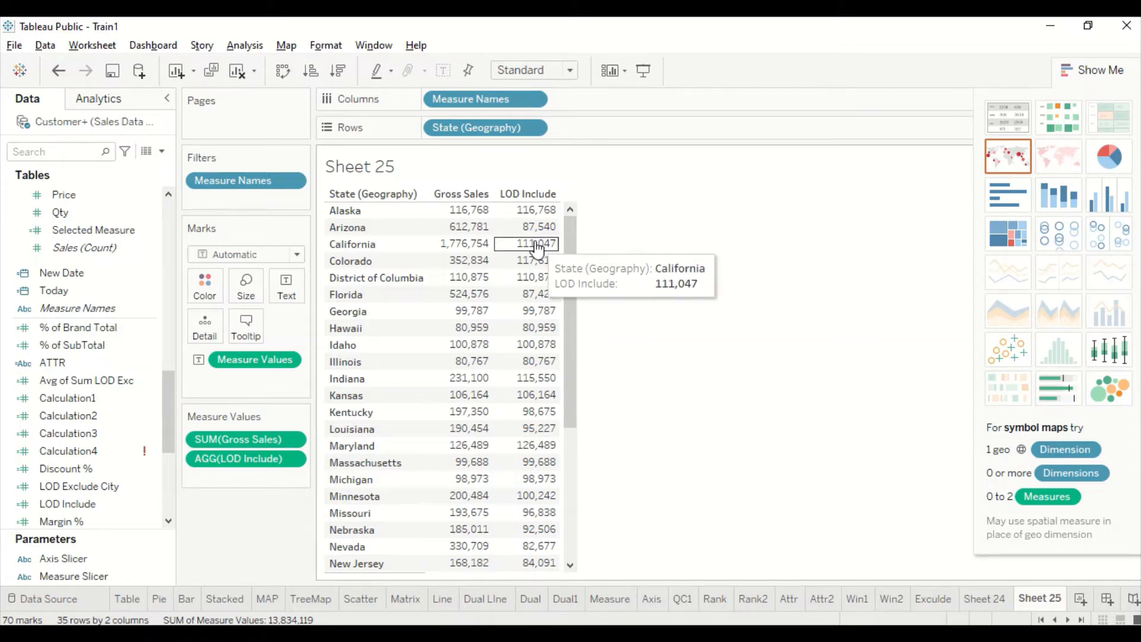
Compare the city-level values on the Exculde sheet with the state-level LOD Include values on Sheet 25
{"action": "left_click", "coordinate": [931, 600]}
{"action": "scroll", "coordinate": [600, 290], "scroll_direction": "up", "scroll_amount": 20}
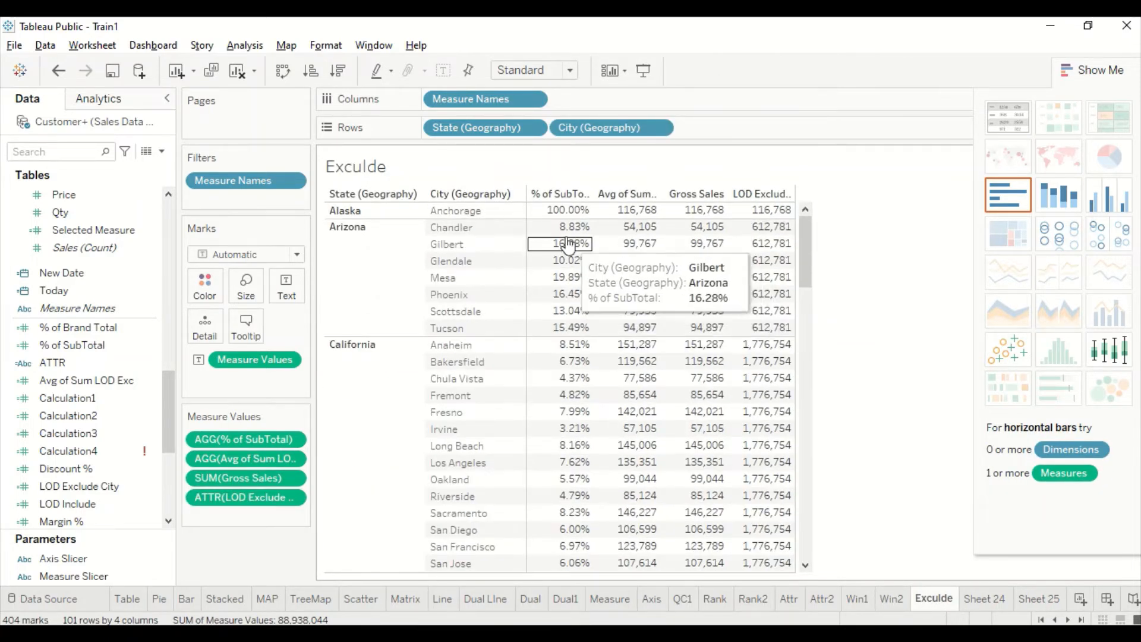
{"action": "left_click", "coordinate": [1052, 598]}
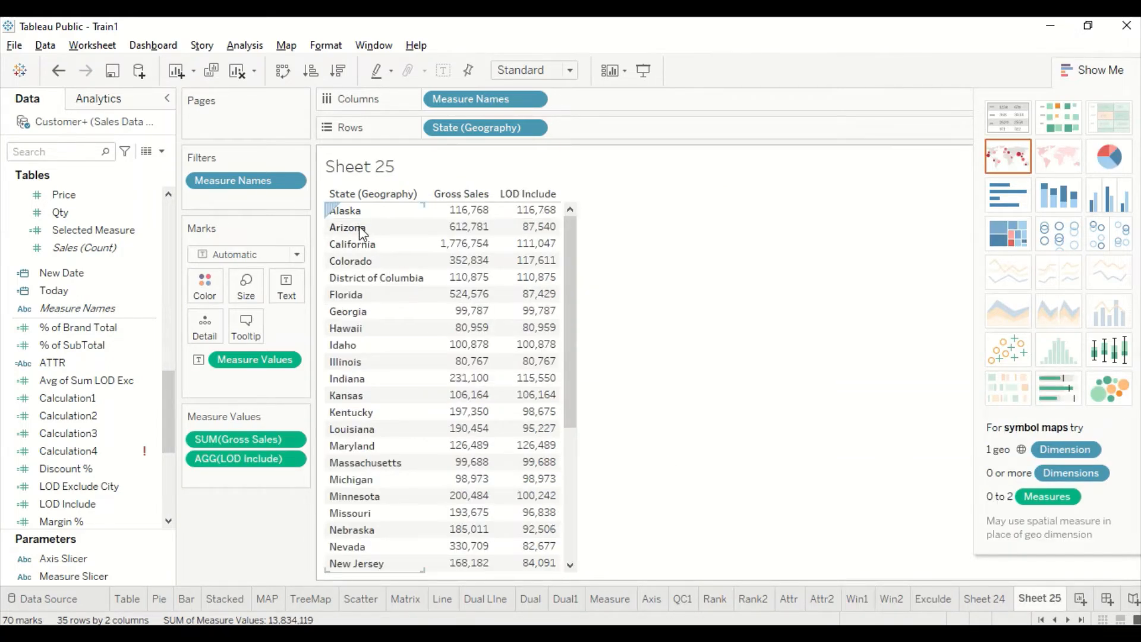
{"action": "left_click", "coordinate": [927, 600]}
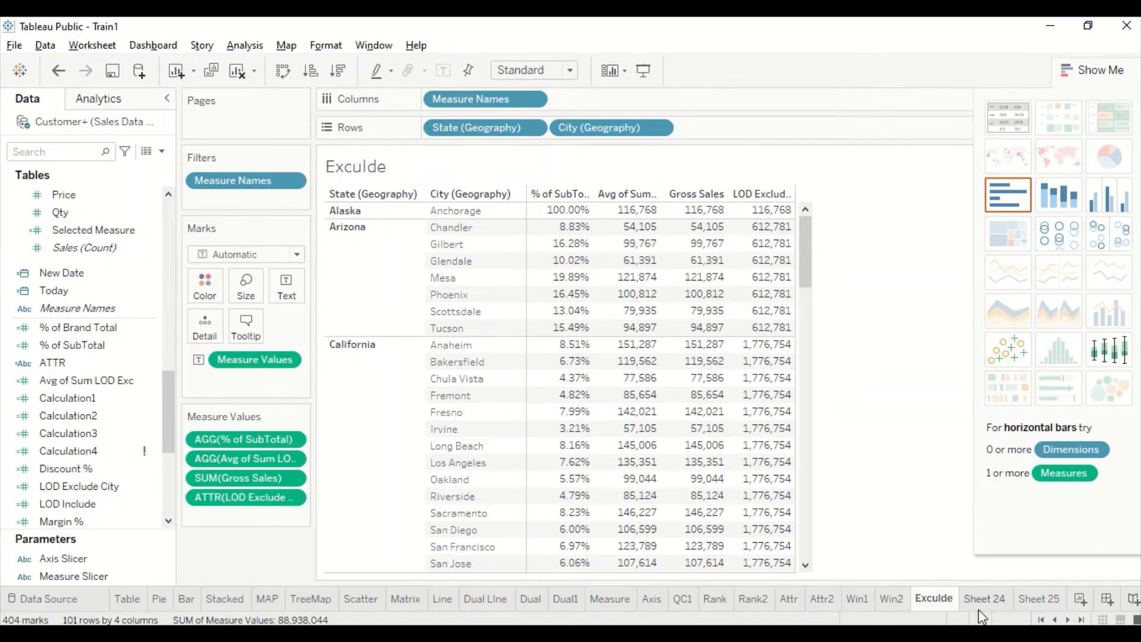
{"action": "mouse_move", "coordinate": [982, 598]}
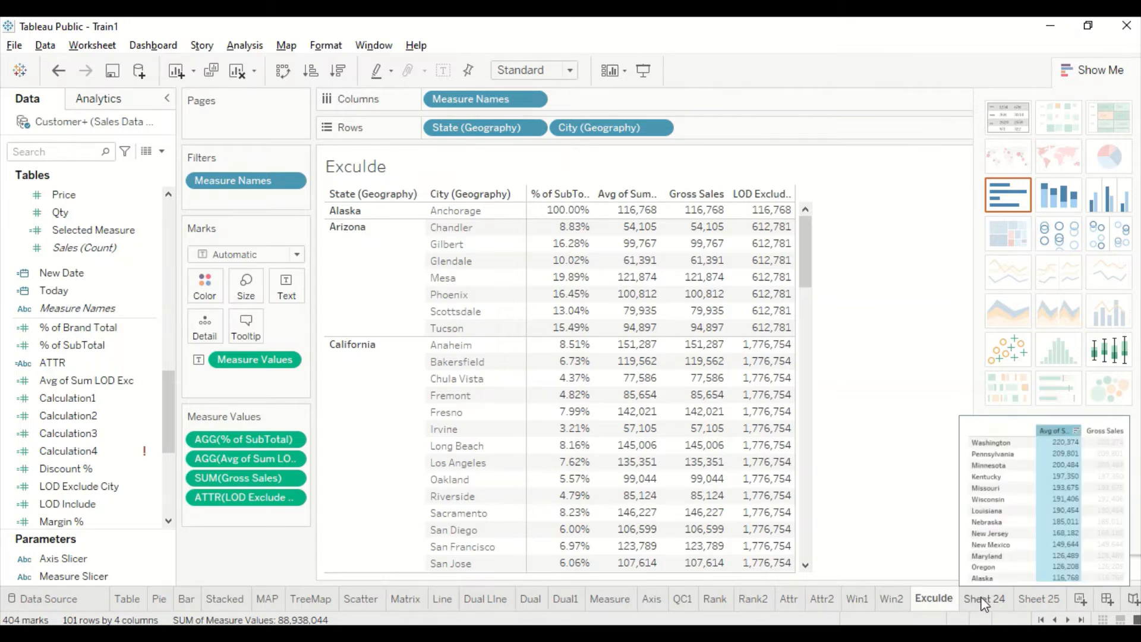
{"action": "left_click", "coordinate": [1034, 598]}
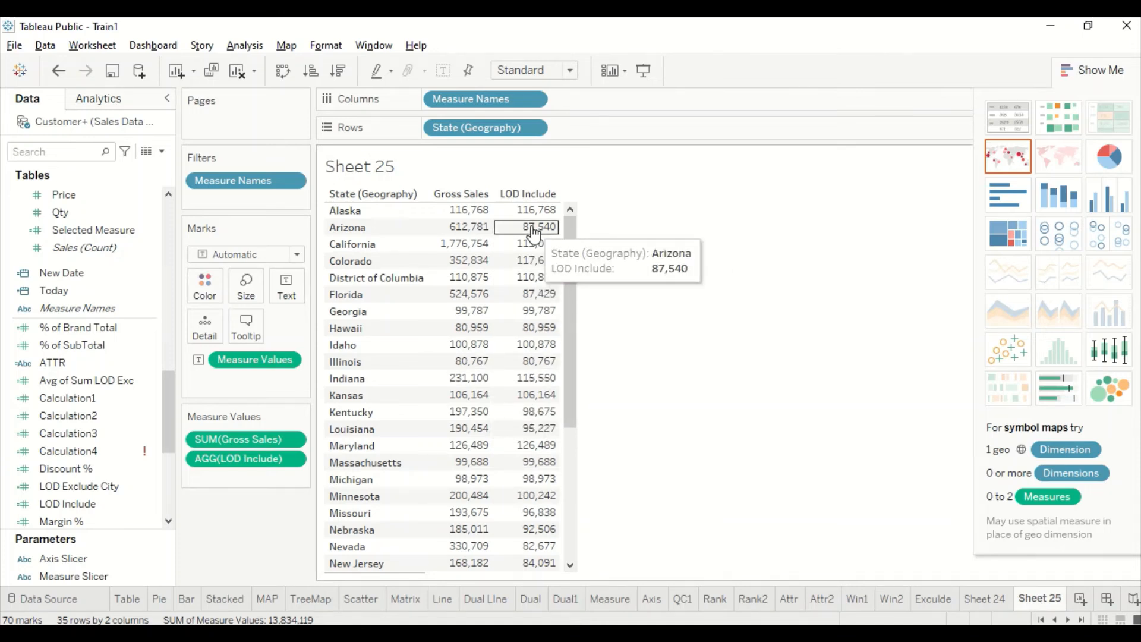
Change the aggregation of the Gross Sales measure in the state table from Sum to Average
{"action": "scroll", "coordinate": [89, 423], "scroll_direction": "down", "scroll_amount": 2}
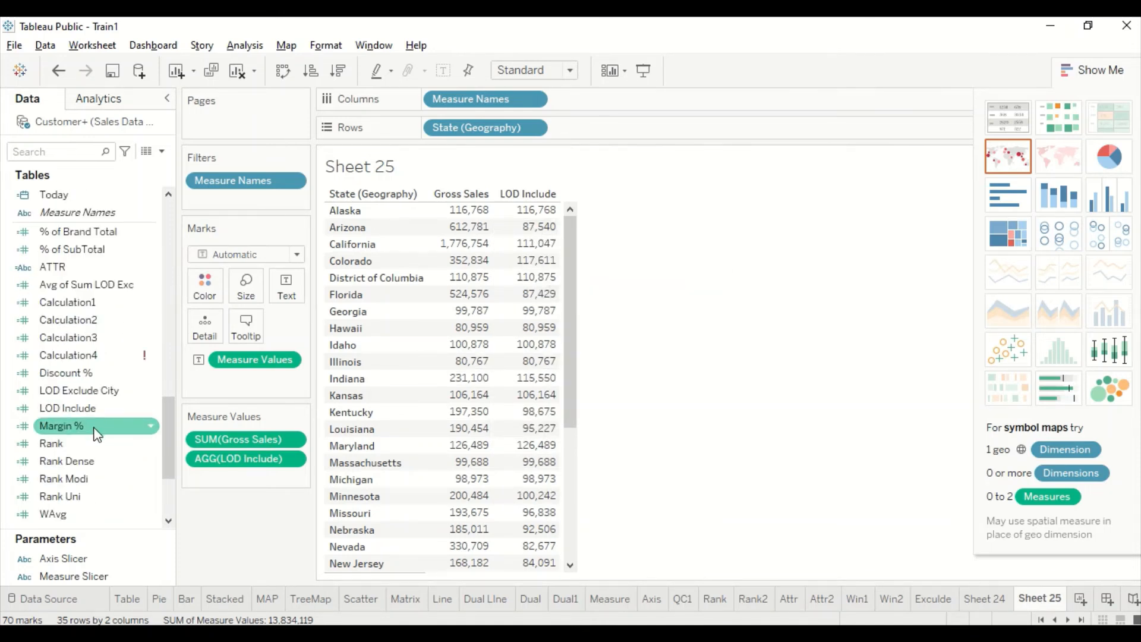
{"action": "scroll", "coordinate": [95, 429], "scroll_direction": "up", "scroll_amount": 2}
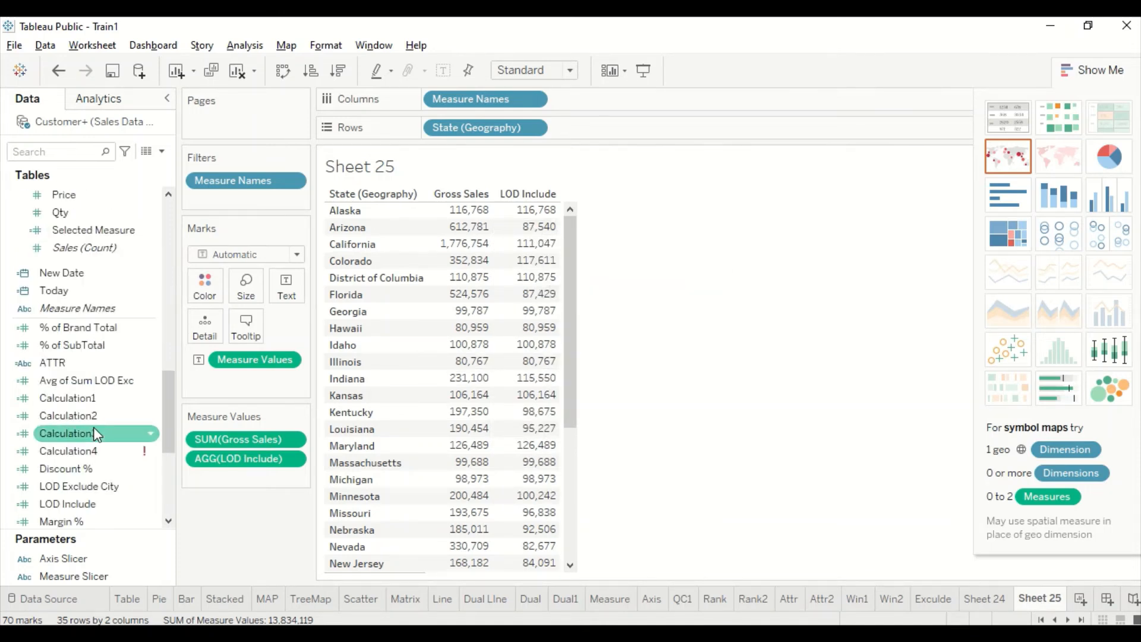
{"action": "left_click", "coordinate": [291, 440]}
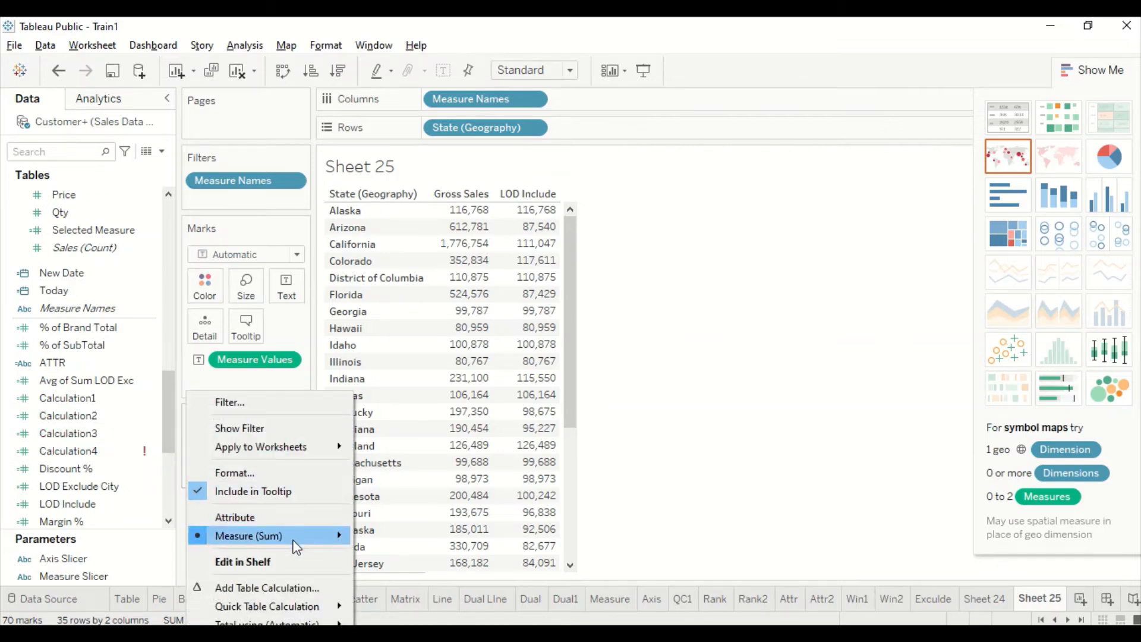
{"action": "mouse_move", "coordinate": [295, 546]}
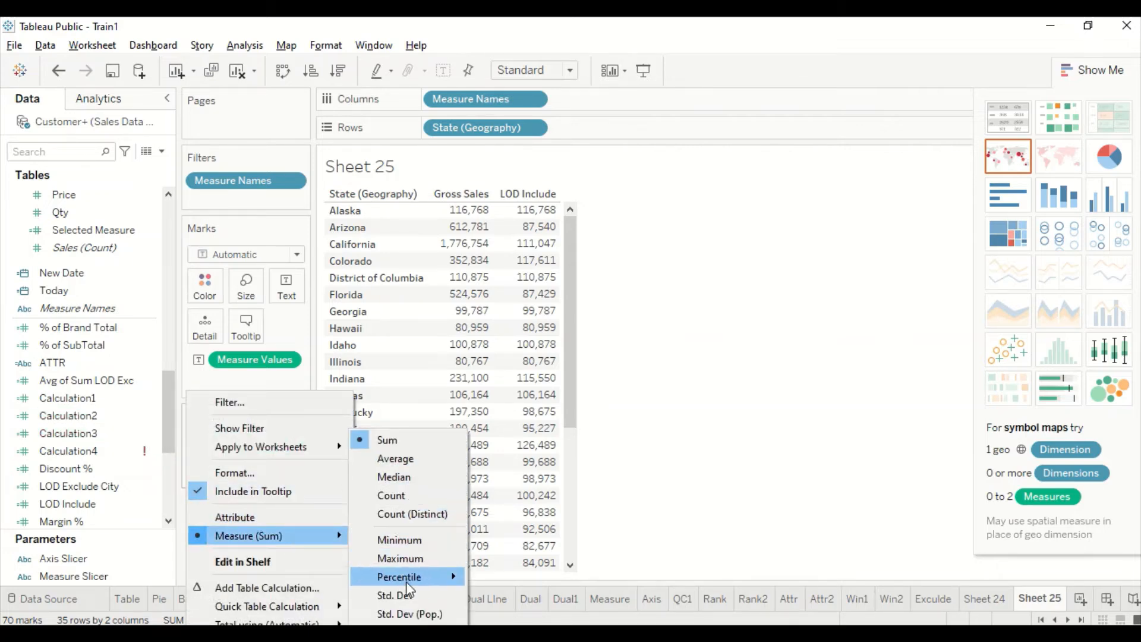
{"action": "left_click", "coordinate": [400, 459]}
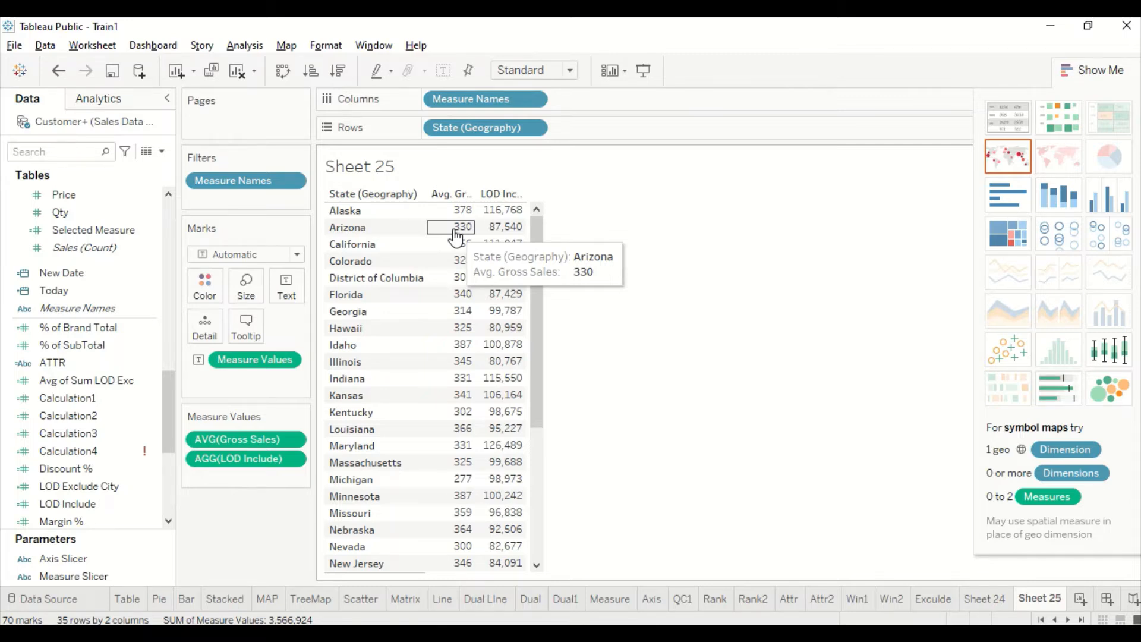
Add Gross Sales to the state table again as a sum, between the averaged Gross Sales and LOD Include
{"action": "scroll", "coordinate": [92, 438], "scroll_direction": "up", "scroll_amount": 1}
{"action": "scroll", "coordinate": [92, 437], "scroll_direction": "down", "scroll_amount": 1}
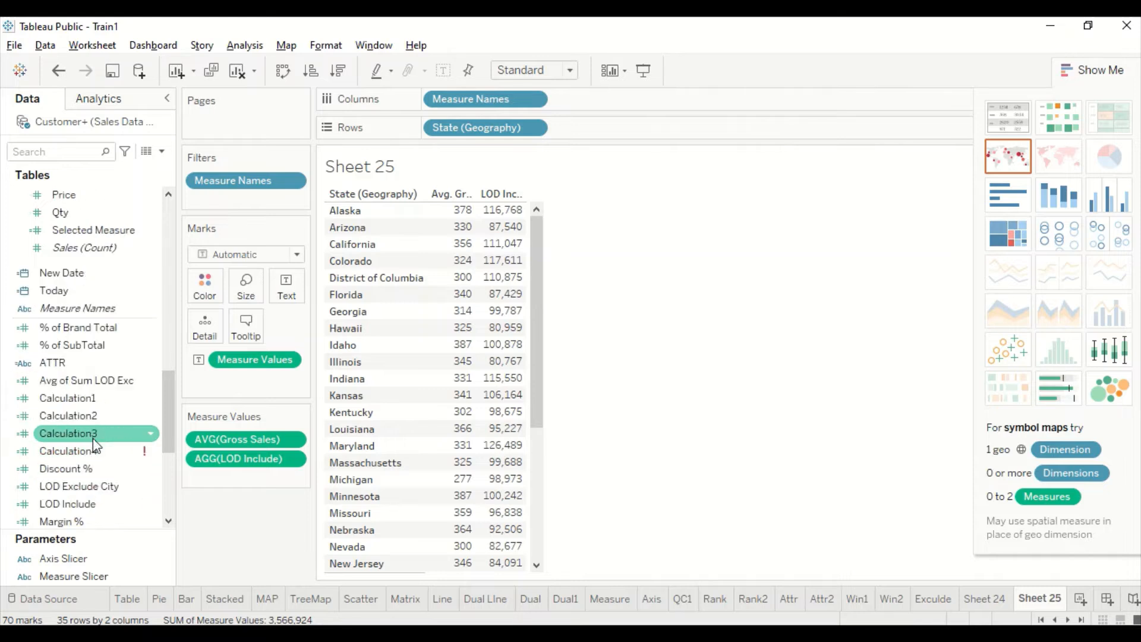
{"action": "scroll", "coordinate": [93, 437], "scroll_direction": "down", "scroll_amount": 4}
{"action": "scroll", "coordinate": [92, 437], "scroll_direction": "up", "scroll_amount": 2}
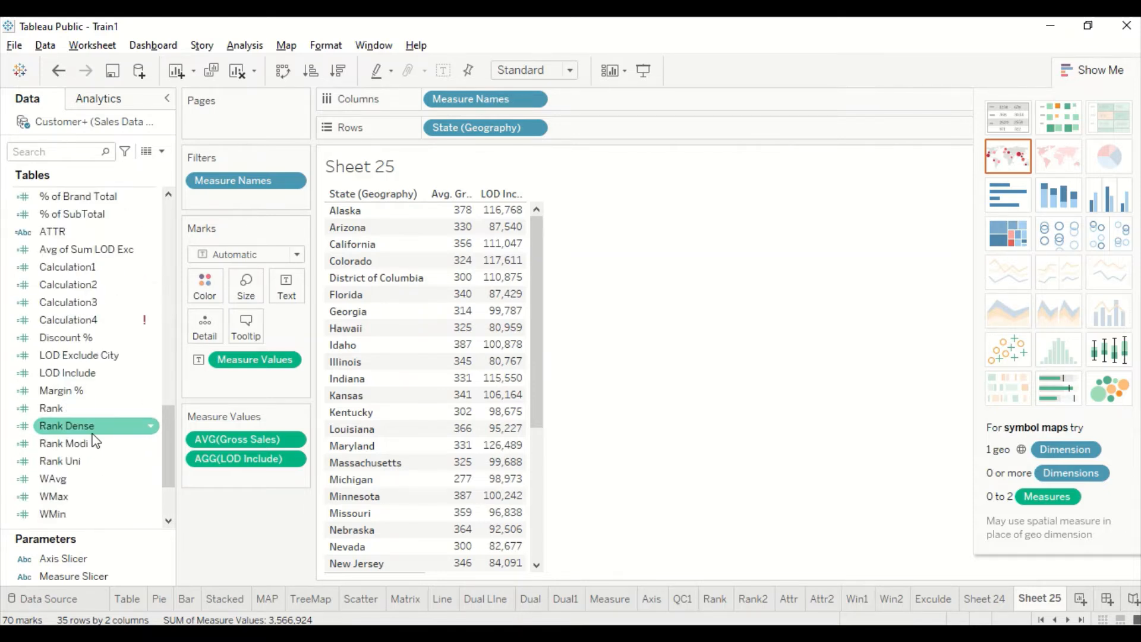
{"action": "scroll", "coordinate": [95, 441], "scroll_direction": "up", "scroll_amount": 4}
{"action": "scroll", "coordinate": [94, 440], "scroll_direction": "up", "scroll_amount": 2}
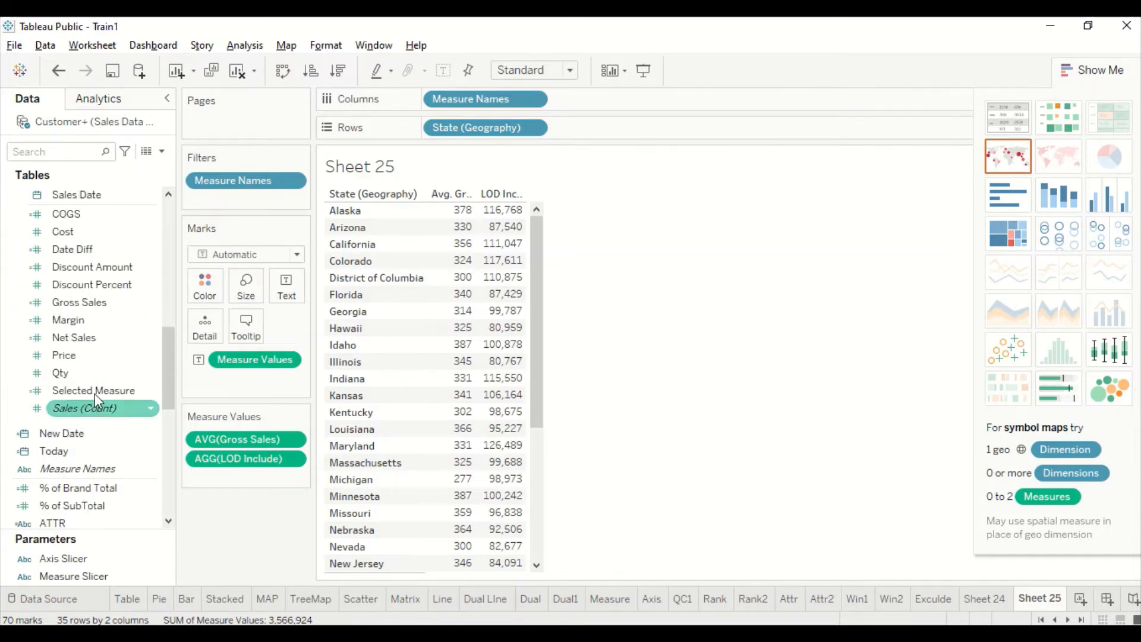
{"action": "left_click_drag", "start_coordinate": [84, 311], "coordinate": [461, 285]}
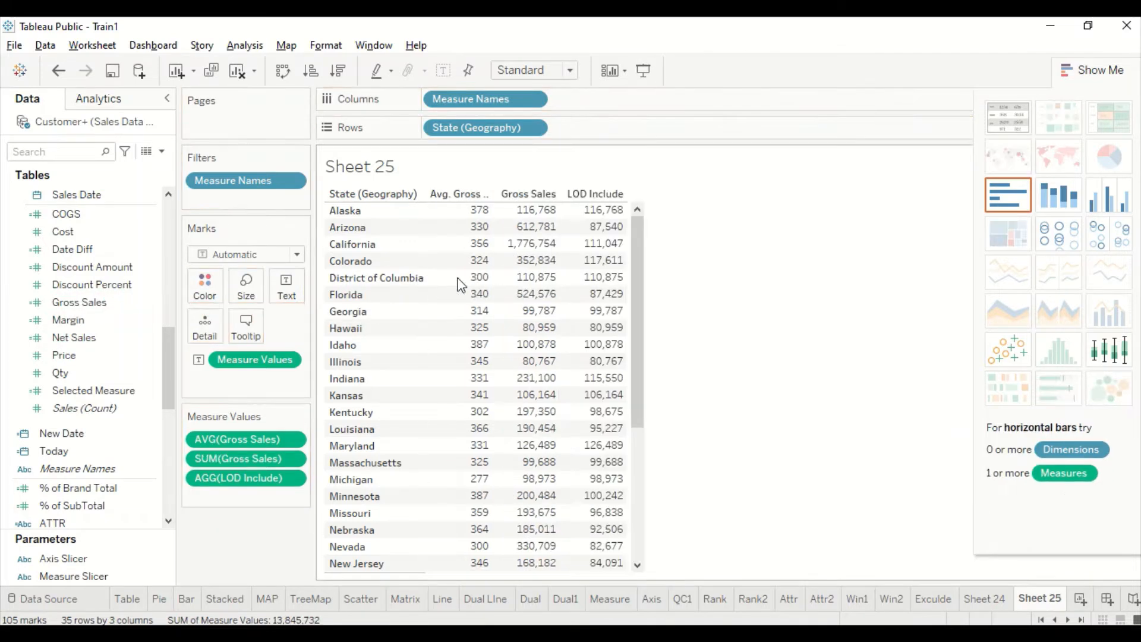
{"action": "mouse_move", "coordinate": [458, 282]}
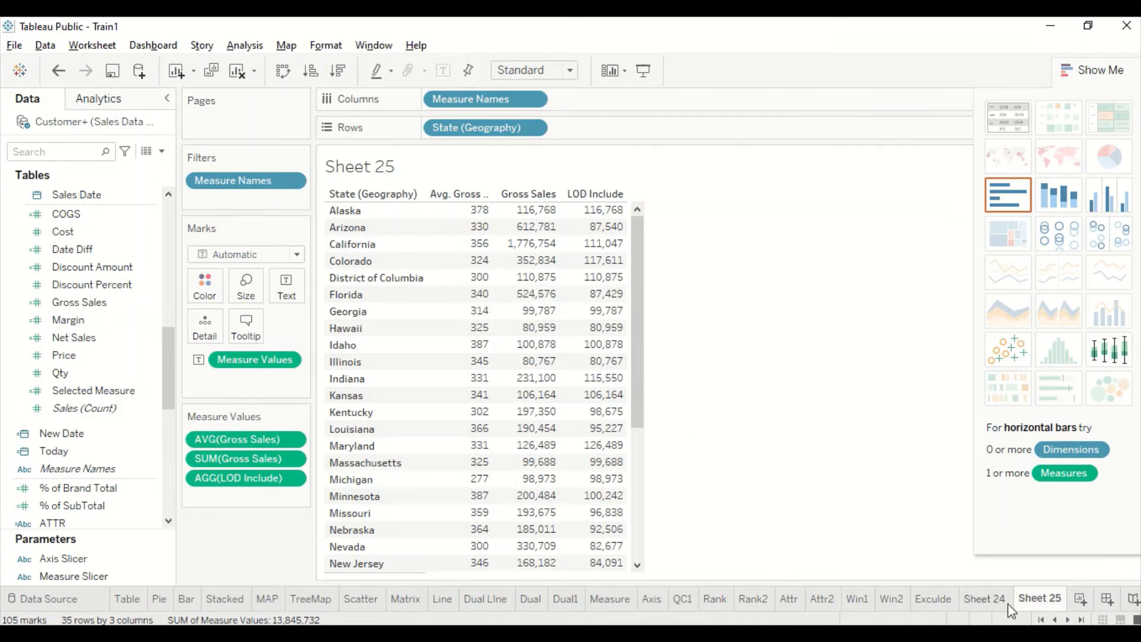
Rename Sheet 25 as Include
{"action": "double_click", "coordinate": [1034, 600]}
{"action": "type", "text": "Include"}
{"action": "key", "text": "Return"}
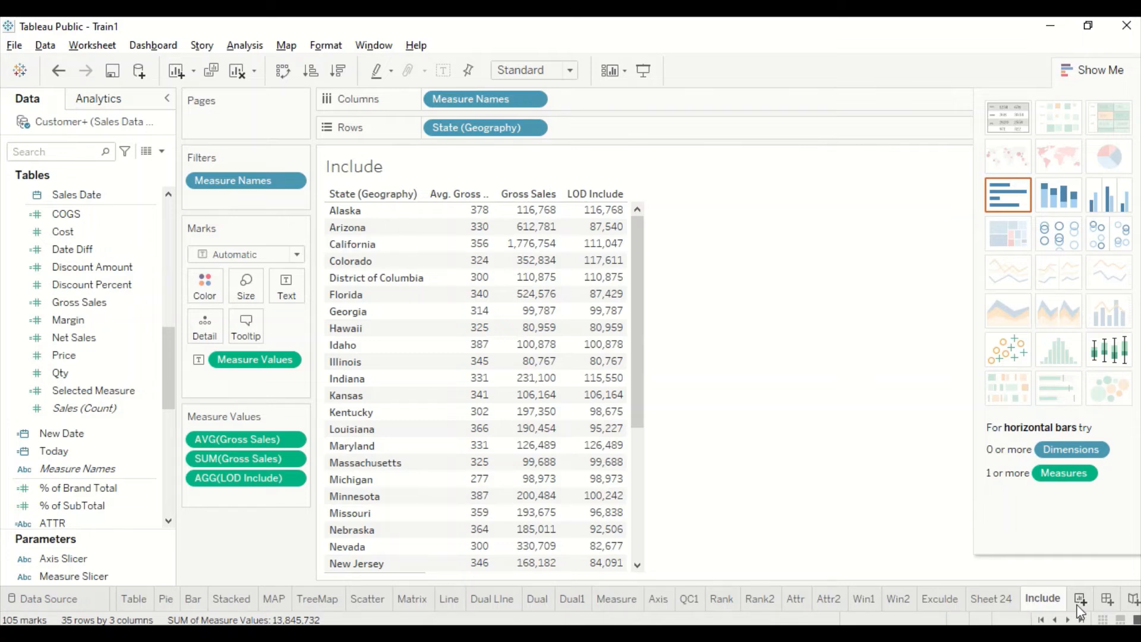
{"action": "right_click", "coordinate": [521, 294]}
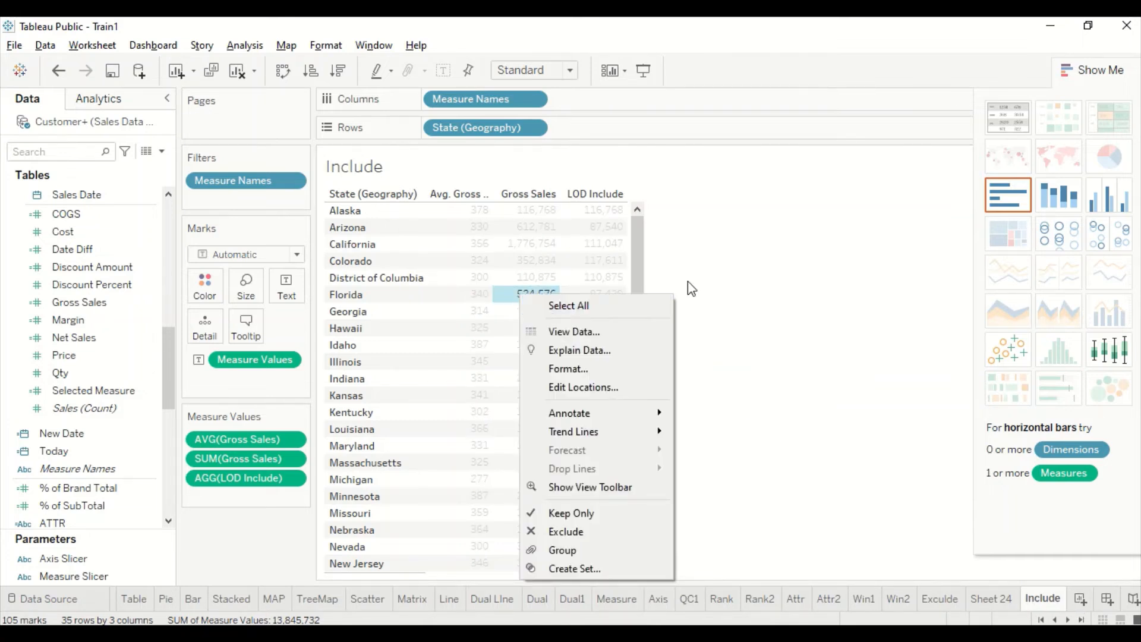
{"action": "left_click", "coordinate": [751, 277]}
{"action": "right_click", "coordinate": [507, 328]}
{"action": "left_click", "coordinate": [730, 362]}
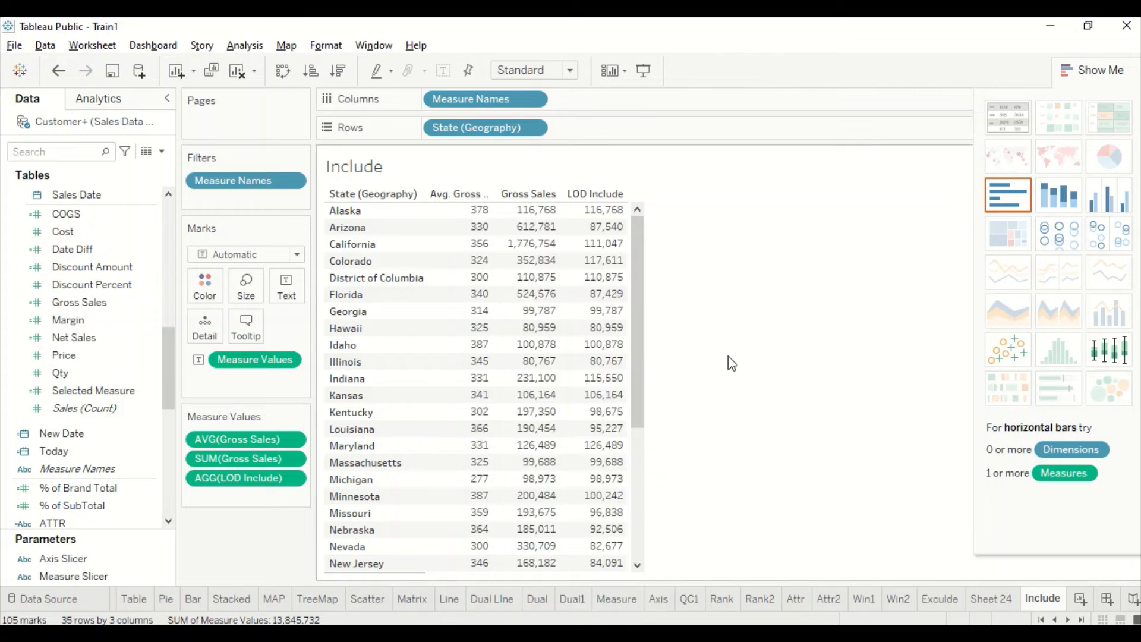
Duplicate the Include worksheet and replace State (Geography) with Category in the rows of the copy
{"action": "right_click", "coordinate": [1041, 600]}
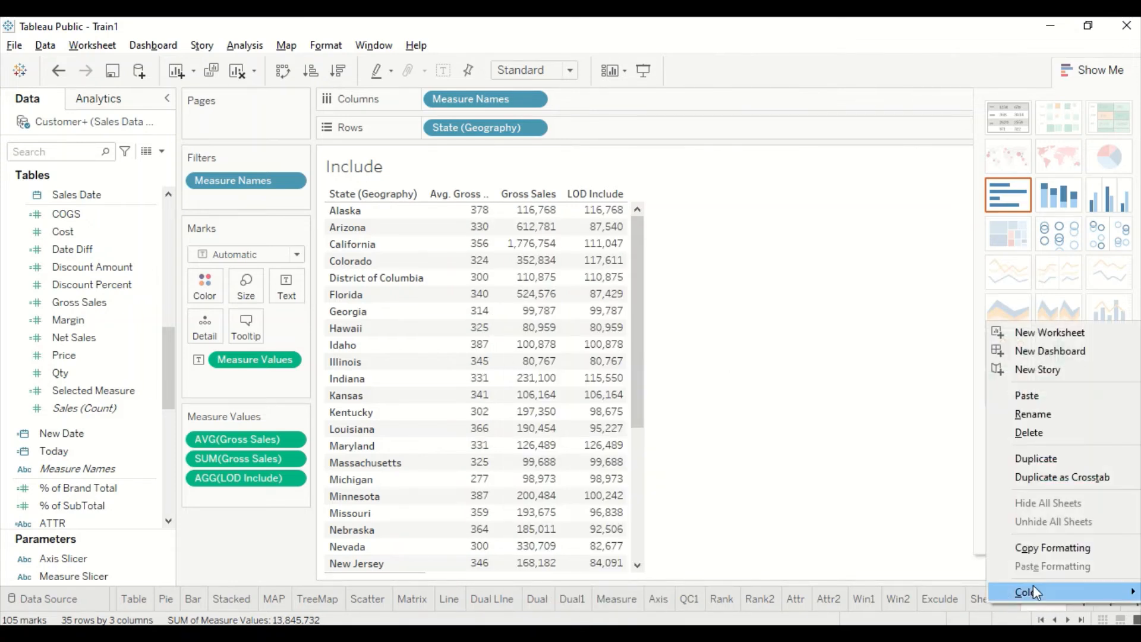
{"action": "left_click", "coordinate": [1029, 458]}
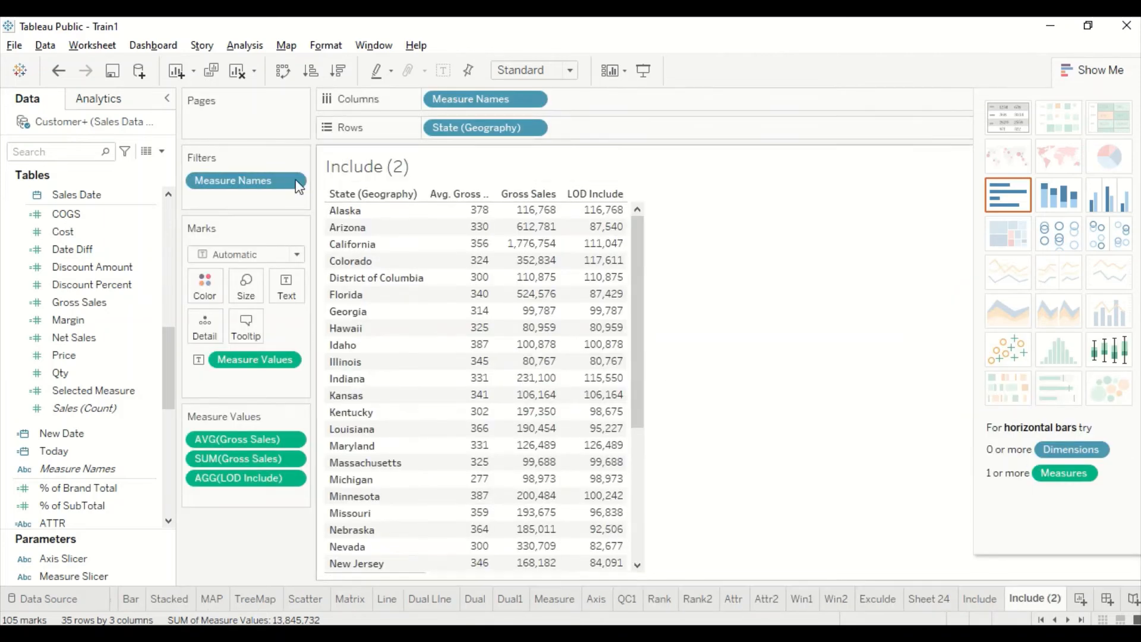
{"action": "scroll", "coordinate": [99, 294], "scroll_direction": "up", "scroll_amount": 3}
{"action": "scroll", "coordinate": [98, 293], "scroll_direction": "up", "scroll_amount": 5}
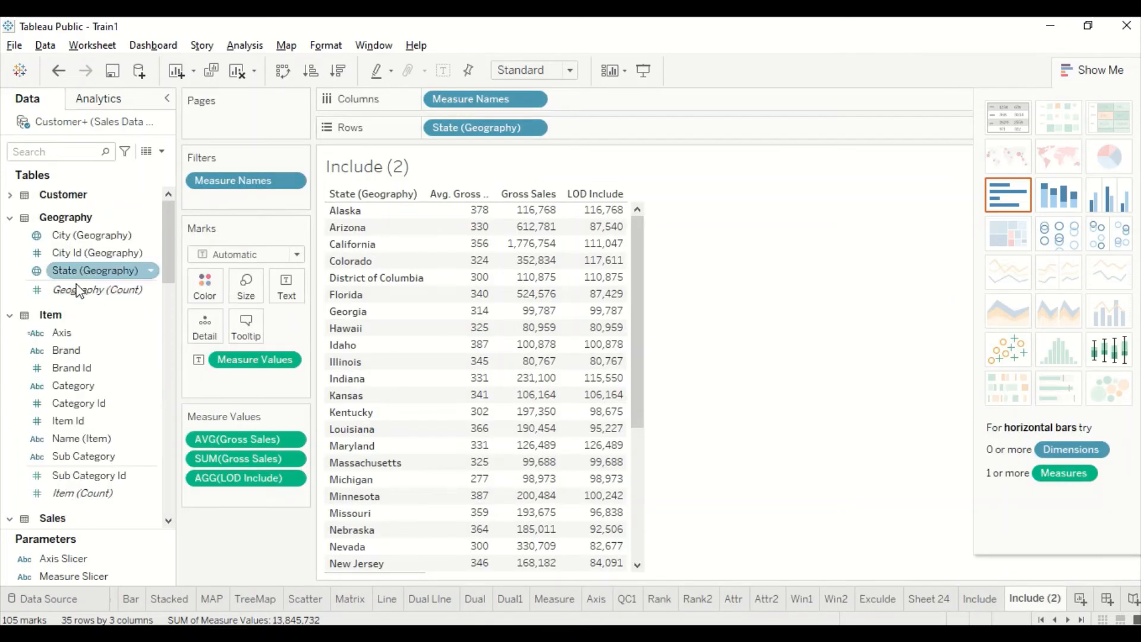
{"action": "mouse_move", "coordinate": [70, 390]}
{"action": "left_mouse_down"}
{"action": "mouse_move", "coordinate": [582, 147]}
{"action": "mouse_move", "coordinate": [573, 125]}
{"action": "mouse_move", "coordinate": [551, 136]}
{"action": "left_mouse_up"}
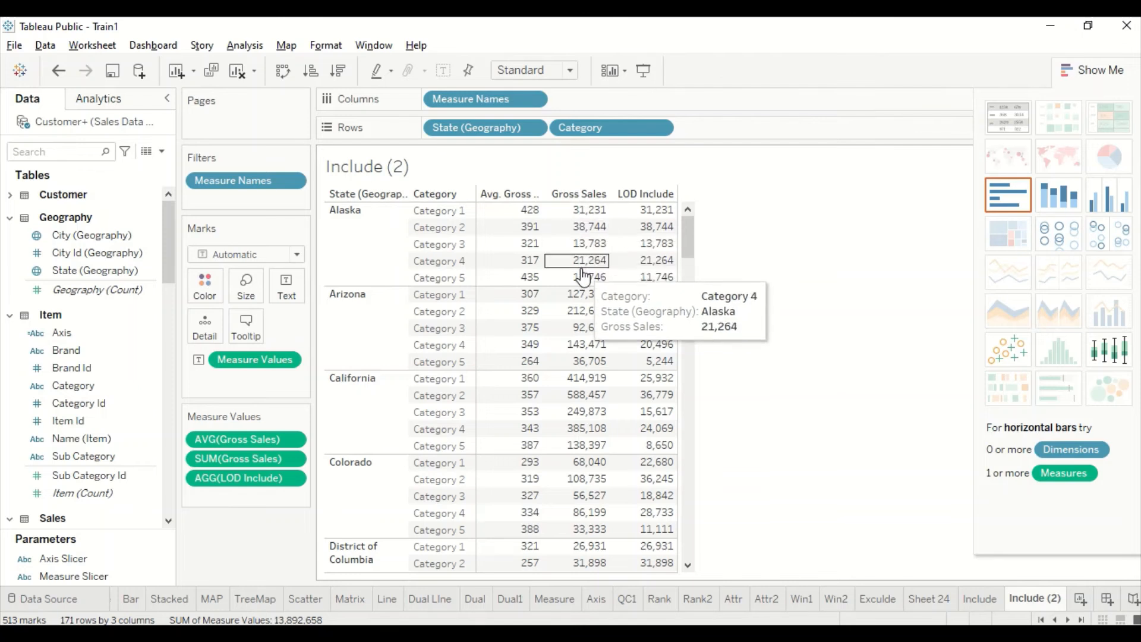
{"action": "left_click_drag", "start_coordinate": [497, 129], "coordinate": [115, 264]}
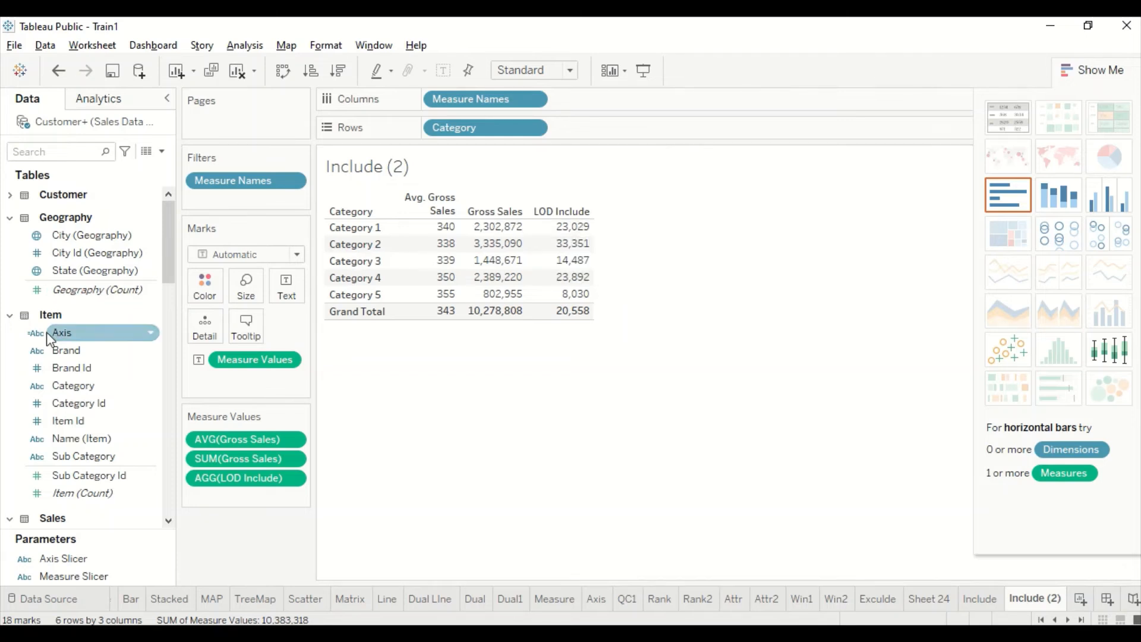
Add City (Geography) to the rows after Category and review the city values within each category
{"action": "left_click_drag", "start_coordinate": [68, 236], "coordinate": [581, 141]}
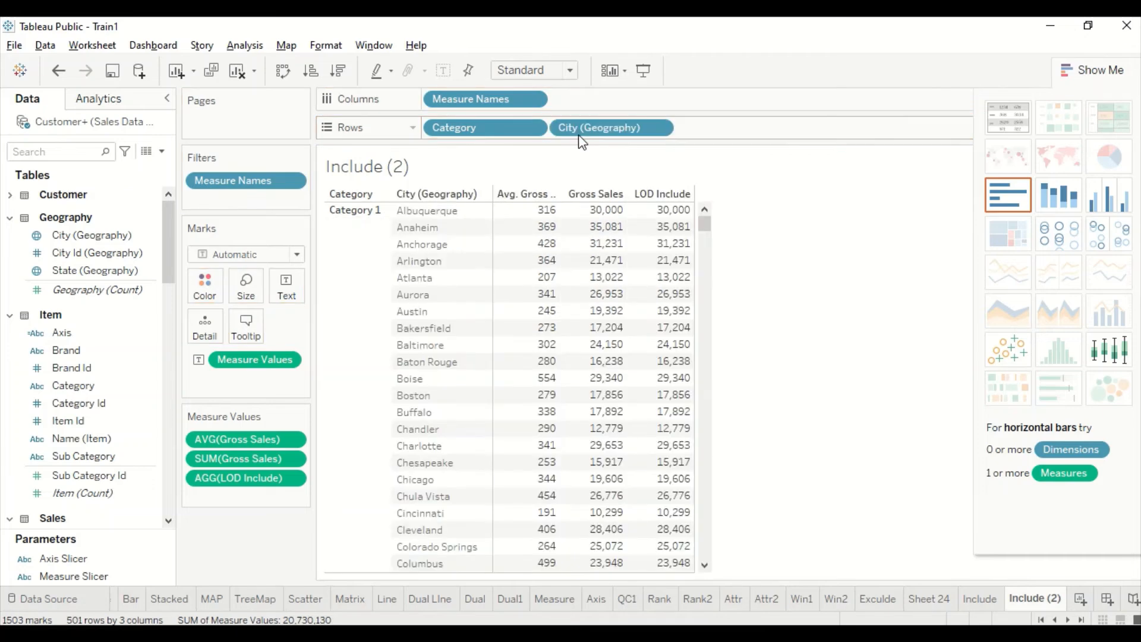
{"action": "scroll", "coordinate": [594, 264], "scroll_direction": "down", "scroll_amount": 7}
{"action": "scroll", "coordinate": [602, 284], "scroll_direction": "down", "scroll_amount": 15}
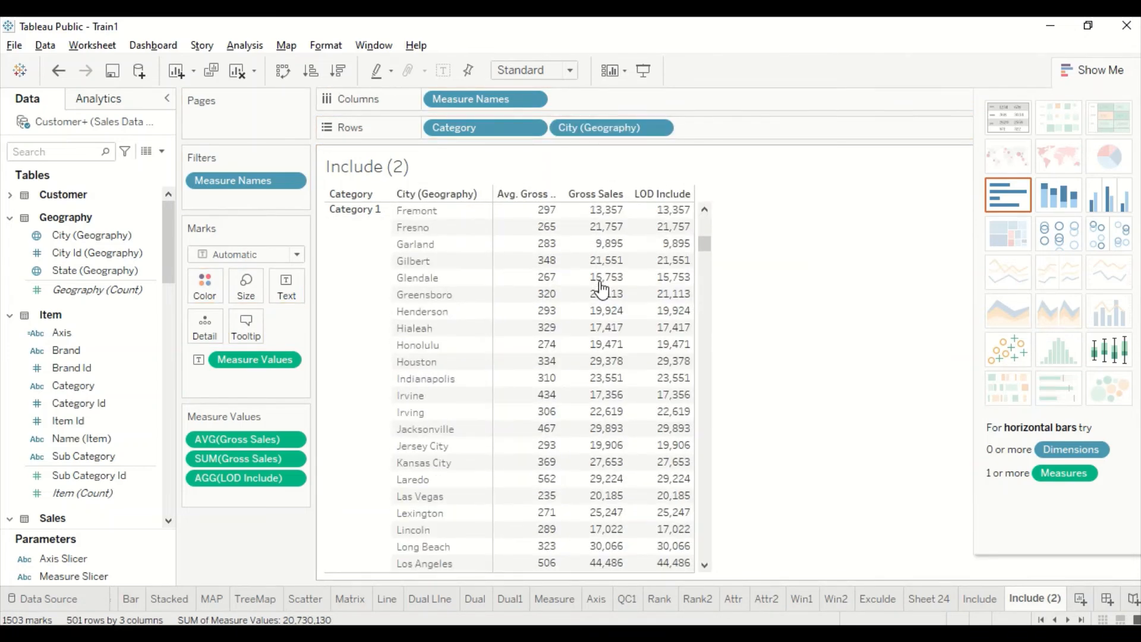
{"action": "scroll", "coordinate": [602, 293], "scroll_direction": "down", "scroll_amount": 10}
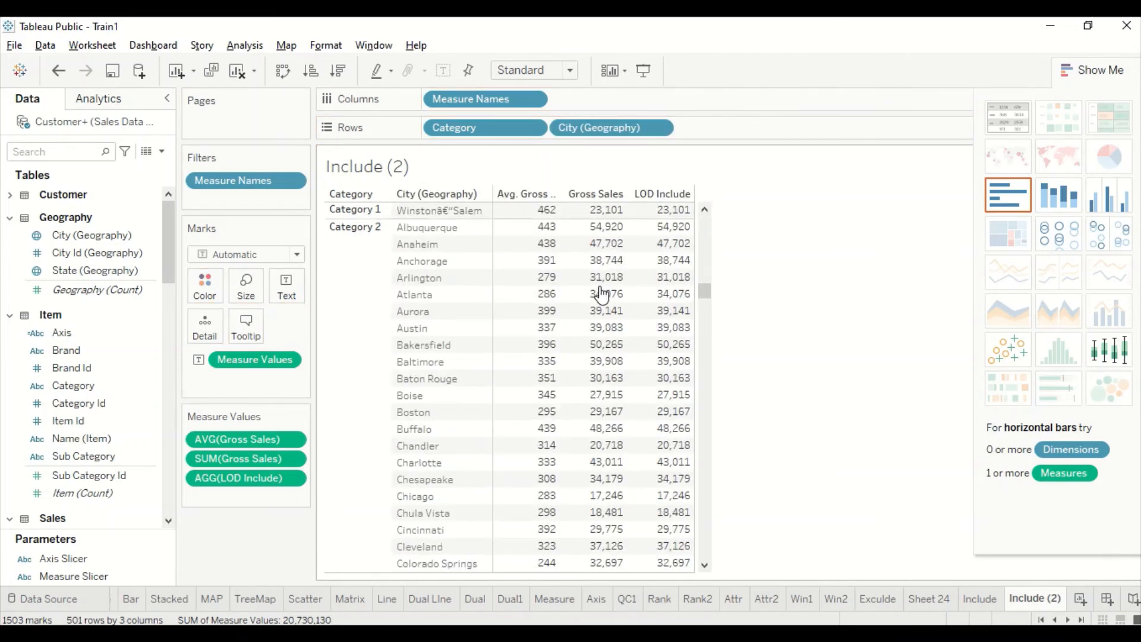
{"action": "scroll", "coordinate": [601, 293], "scroll_direction": "up", "scroll_amount": 9}
{"action": "scroll", "coordinate": [601, 293], "scroll_direction": "up", "scroll_amount": 15}
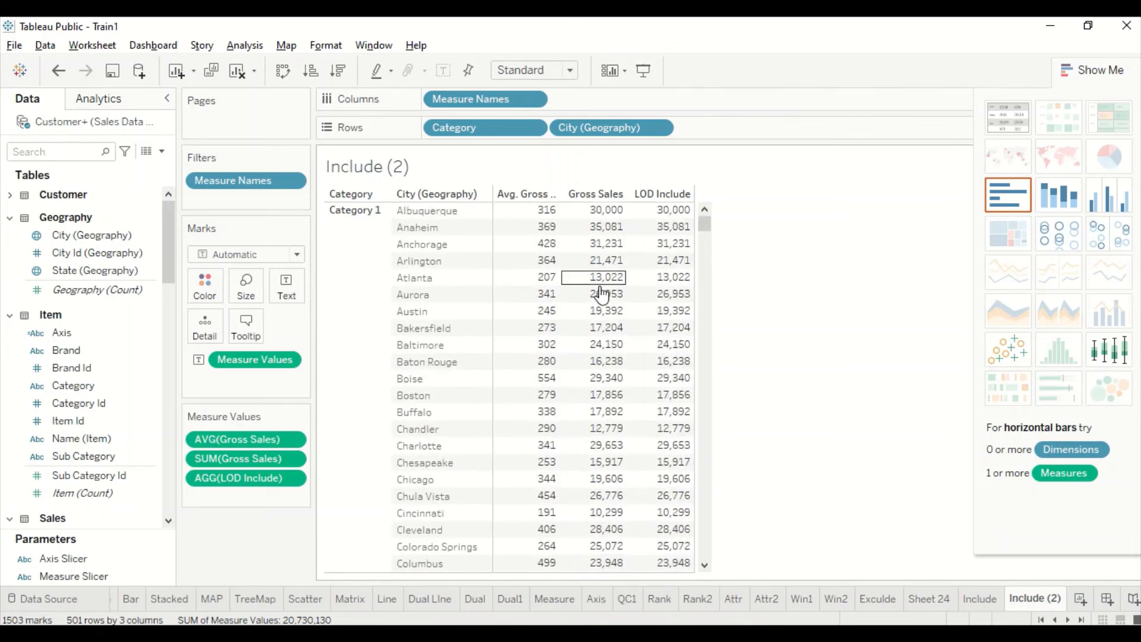
{"action": "mouse_move", "coordinate": [596, 127]}
{"action": "left_mouse_down"}
{"action": "mouse_move", "coordinate": [585, 177]}
{"action": "mouse_move", "coordinate": [275, 243]}
{"action": "mouse_move", "coordinate": [651, 130]}
{"action": "mouse_move", "coordinate": [597, 125]}
{"action": "left_mouse_up"}
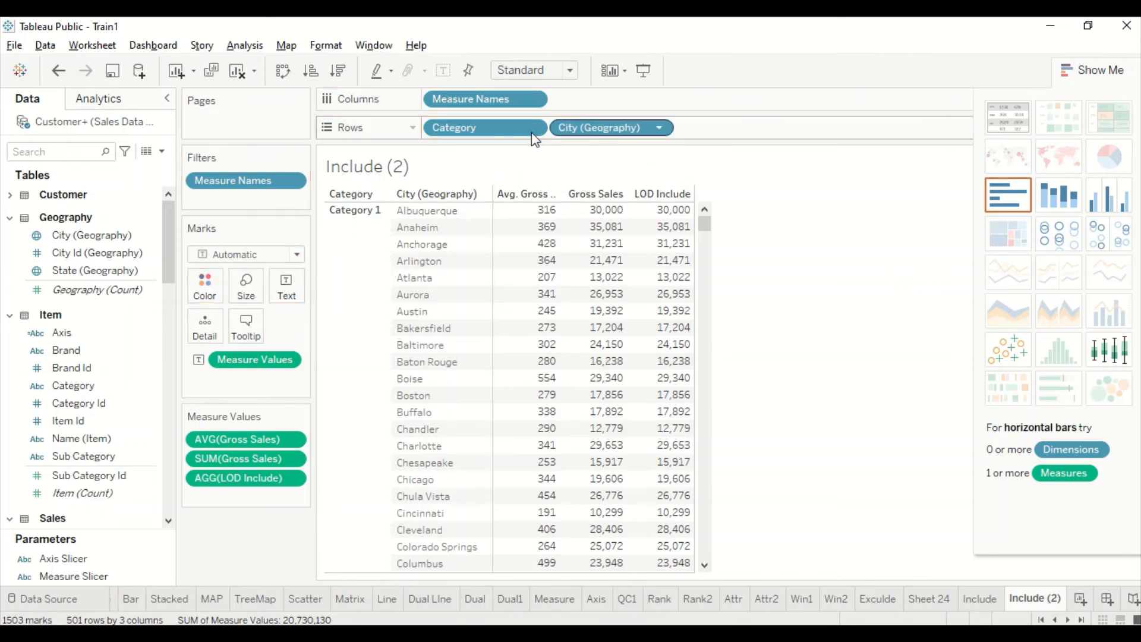
Add all subtotals to the category and city table and place the column totals at the top
{"action": "left_click", "coordinate": [230, 46]}
{"action": "mouse_move", "coordinate": [266, 191]}
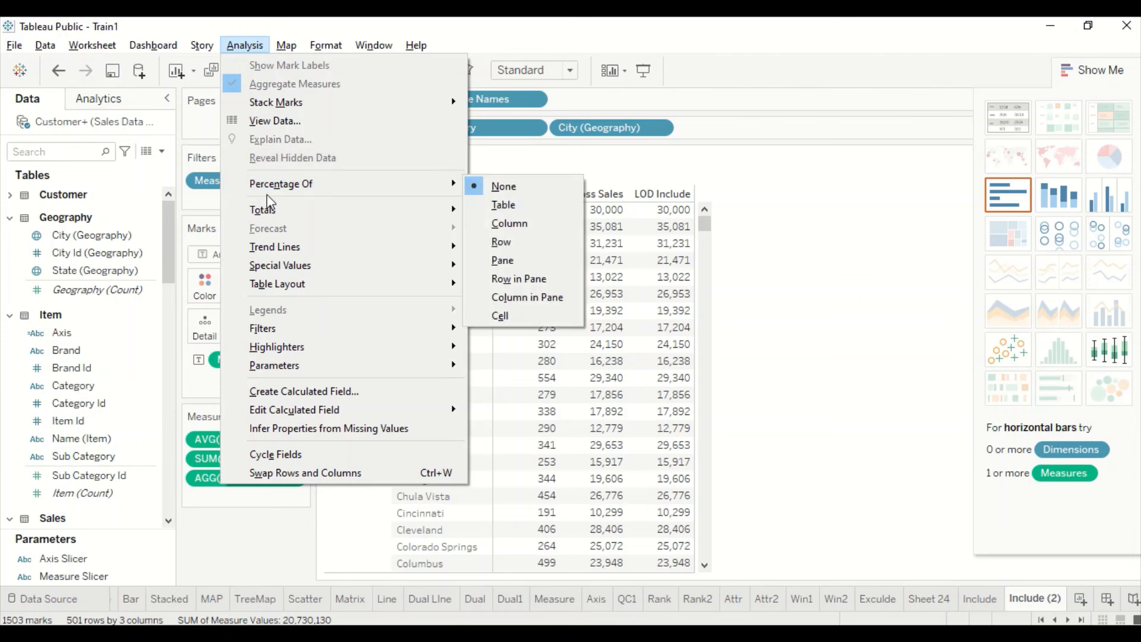
{"action": "mouse_move", "coordinate": [267, 212]}
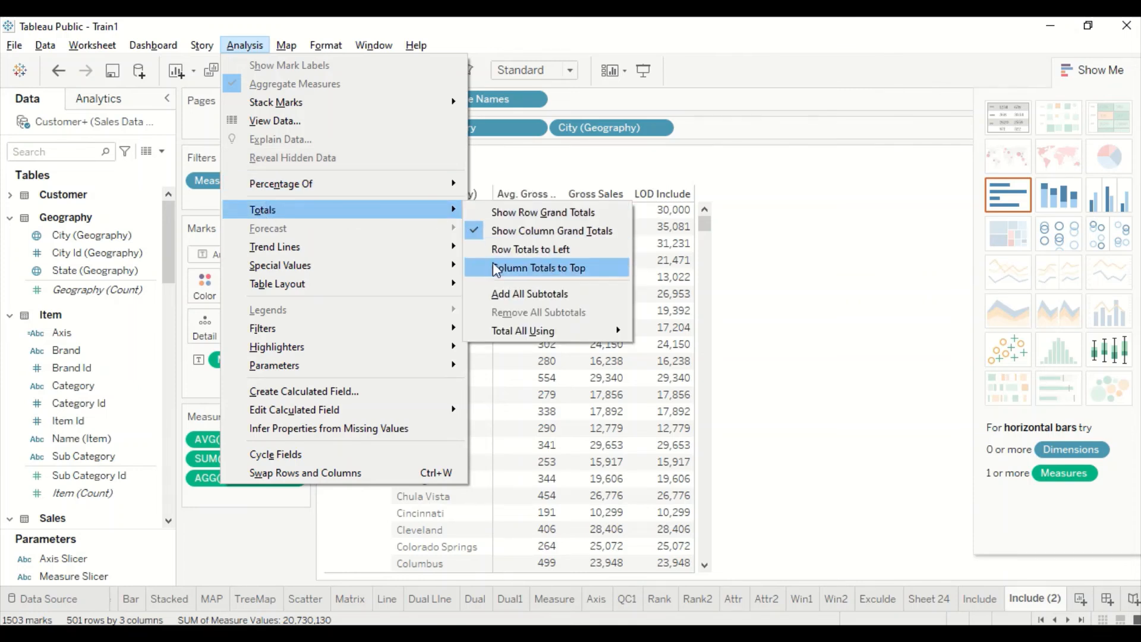
{"action": "left_click", "coordinate": [482, 299]}
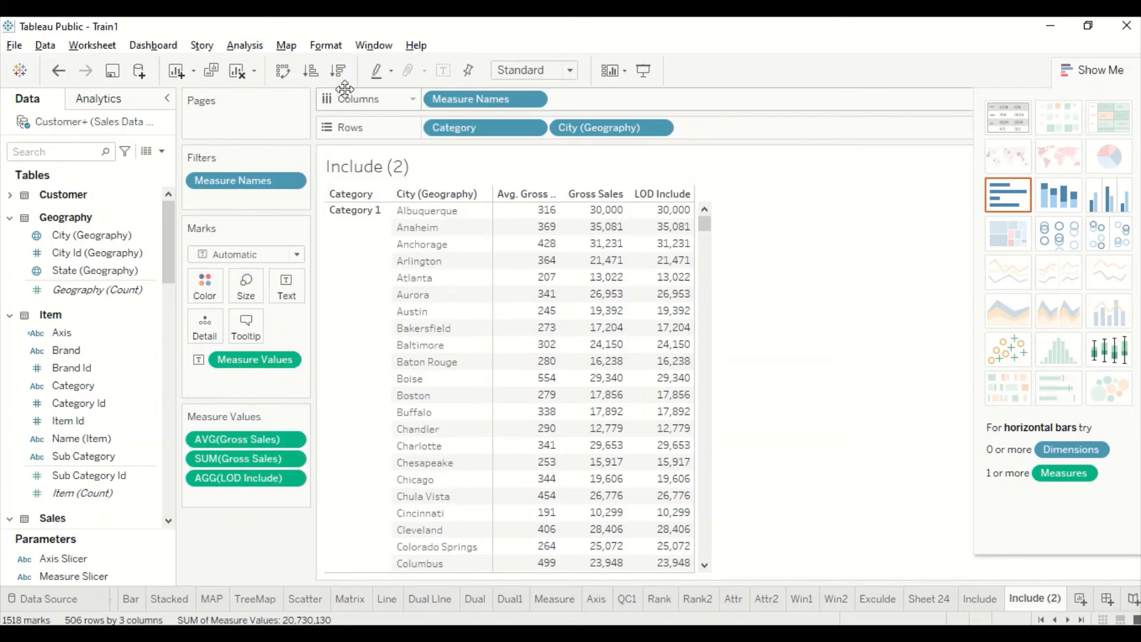
{"action": "left_click", "coordinate": [245, 45]}
{"action": "mouse_move", "coordinate": [283, 215]}
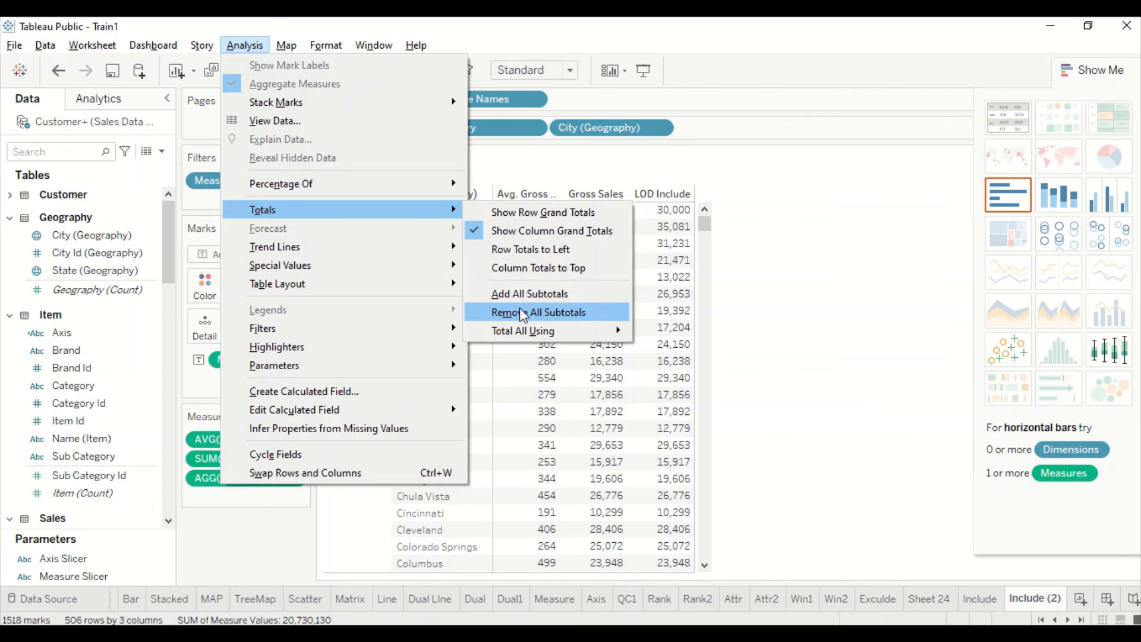
{"action": "left_click", "coordinate": [519, 271]}
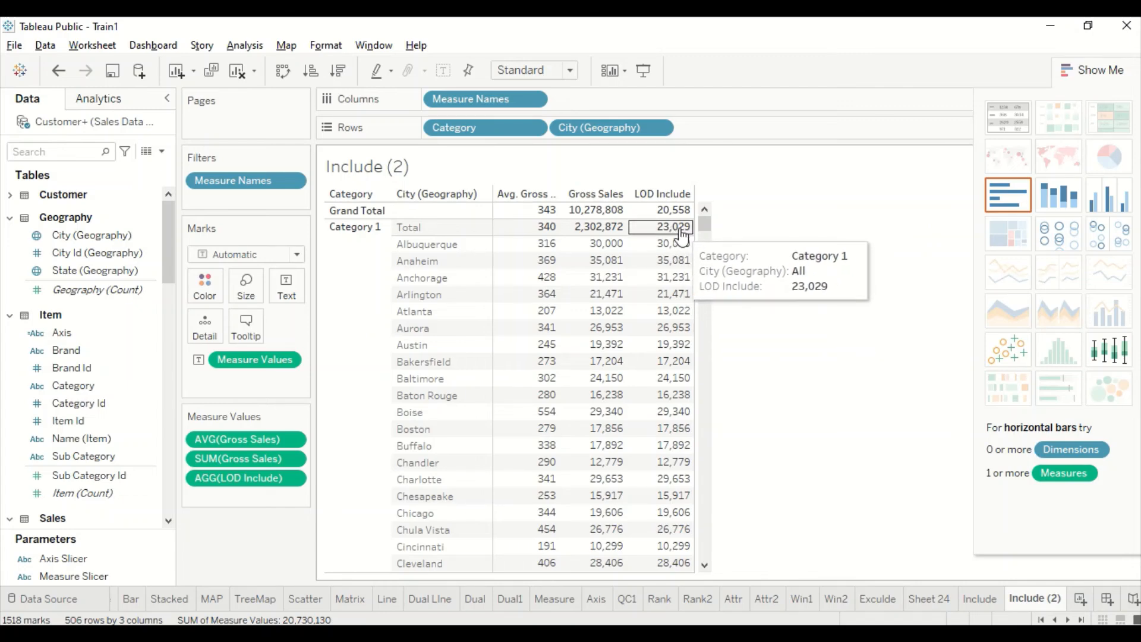
Examine the Gross Sales and LOD Include subtotals of Category 1 and Category 2 in the city breakdown
{"action": "scroll", "coordinate": [682, 234], "scroll_direction": "down", "scroll_amount": 12}
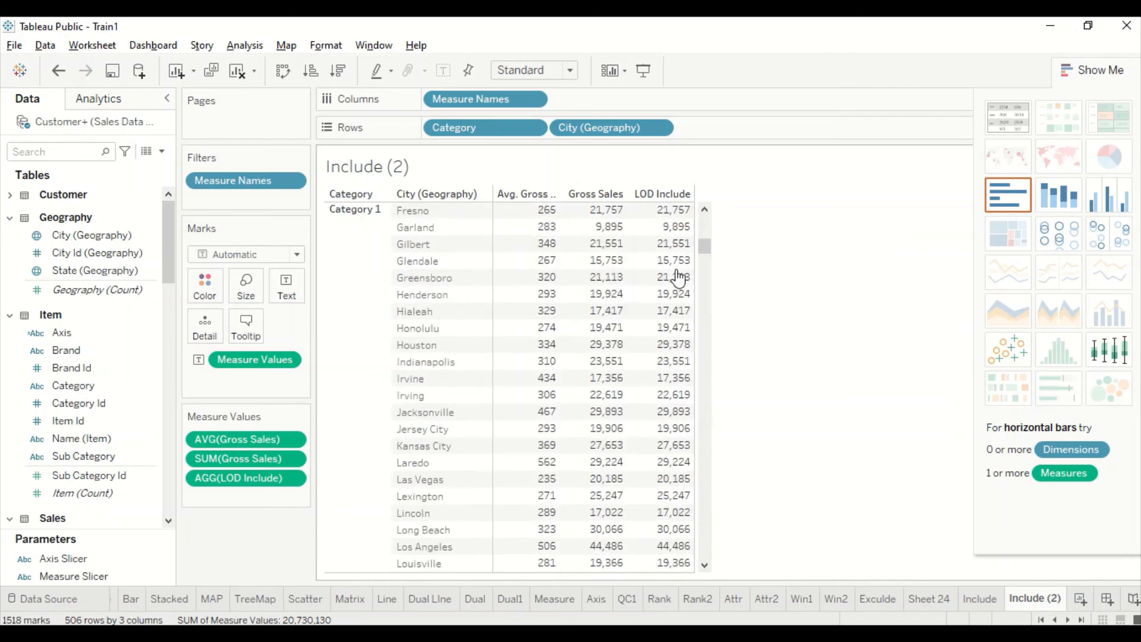
{"action": "scroll", "coordinate": [678, 276], "scroll_direction": "down", "scroll_amount": 15}
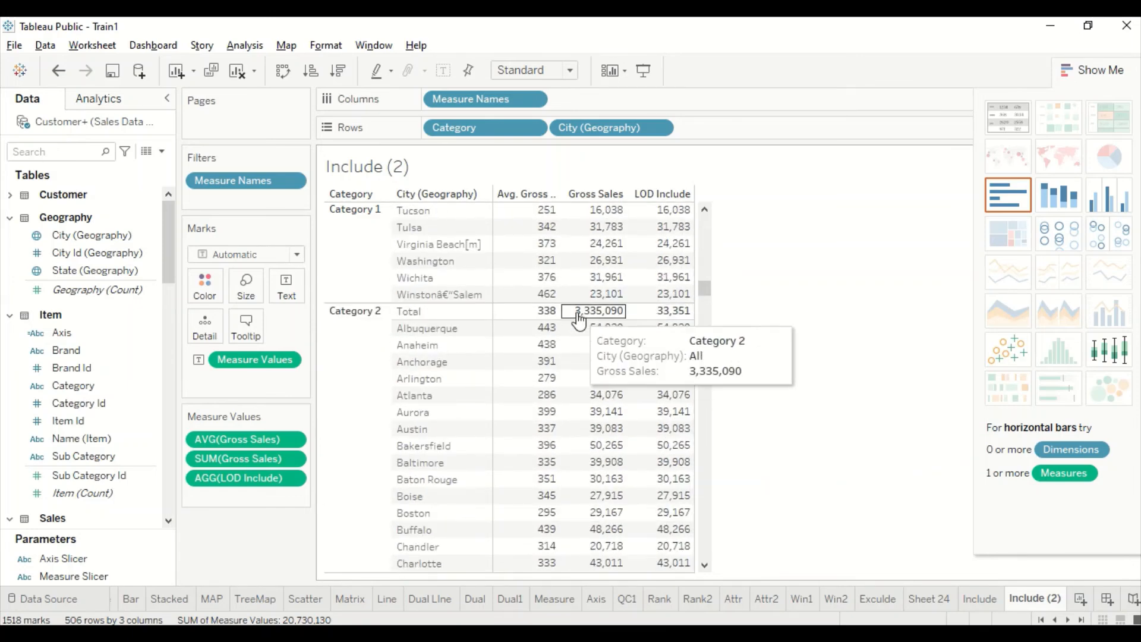
{"action": "scroll", "coordinate": [623, 312], "scroll_direction": "up", "scroll_amount": 20}
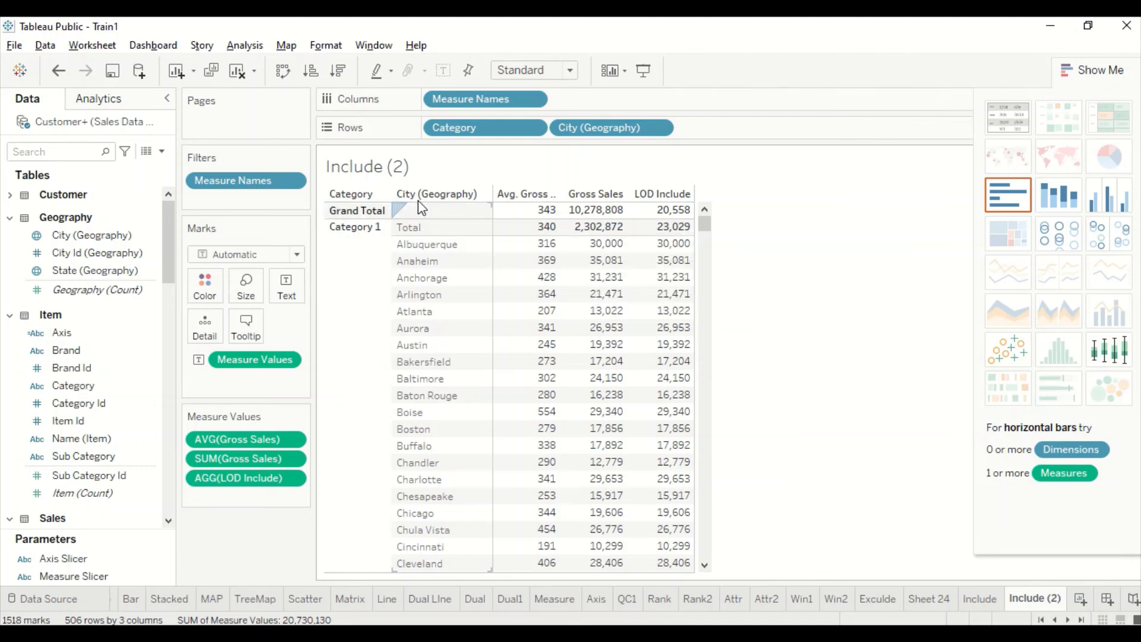
Toggle City (Geography) off, on and off again in the rows to compare the category-level LOD Include values
{"action": "left_click_drag", "start_coordinate": [597, 139], "coordinate": [63, 286]}
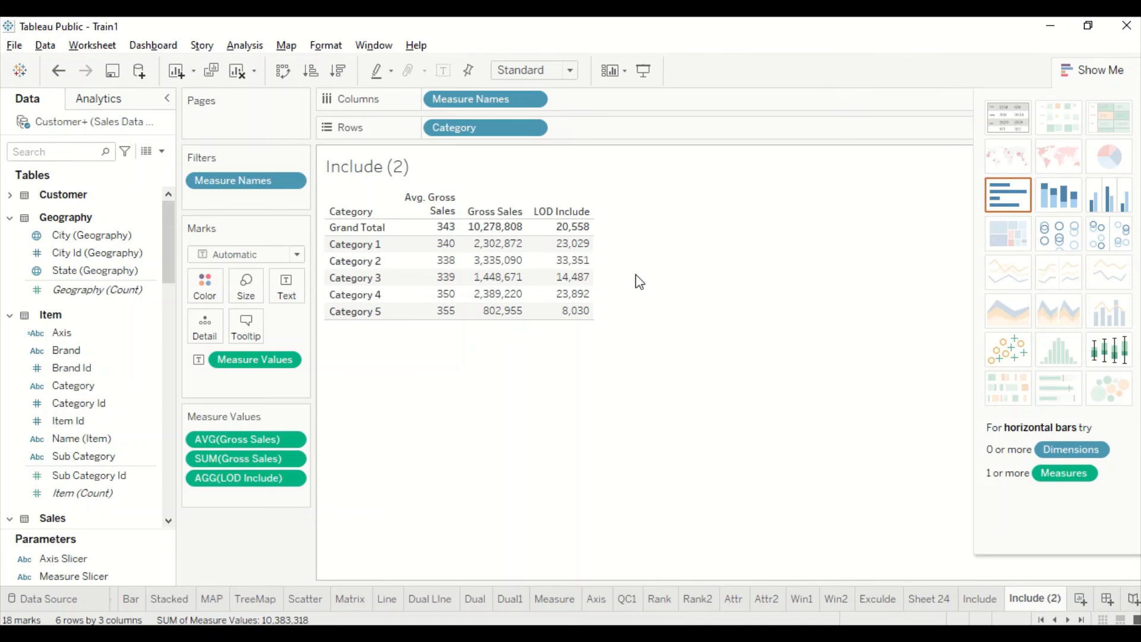
{"action": "mouse_move", "coordinate": [90, 235]}
{"action": "left_mouse_down"}
{"action": "mouse_move", "coordinate": [72, 241]}
{"action": "mouse_move", "coordinate": [594, 131]}
{"action": "mouse_move", "coordinate": [583, 133]}
{"action": "left_mouse_up"}
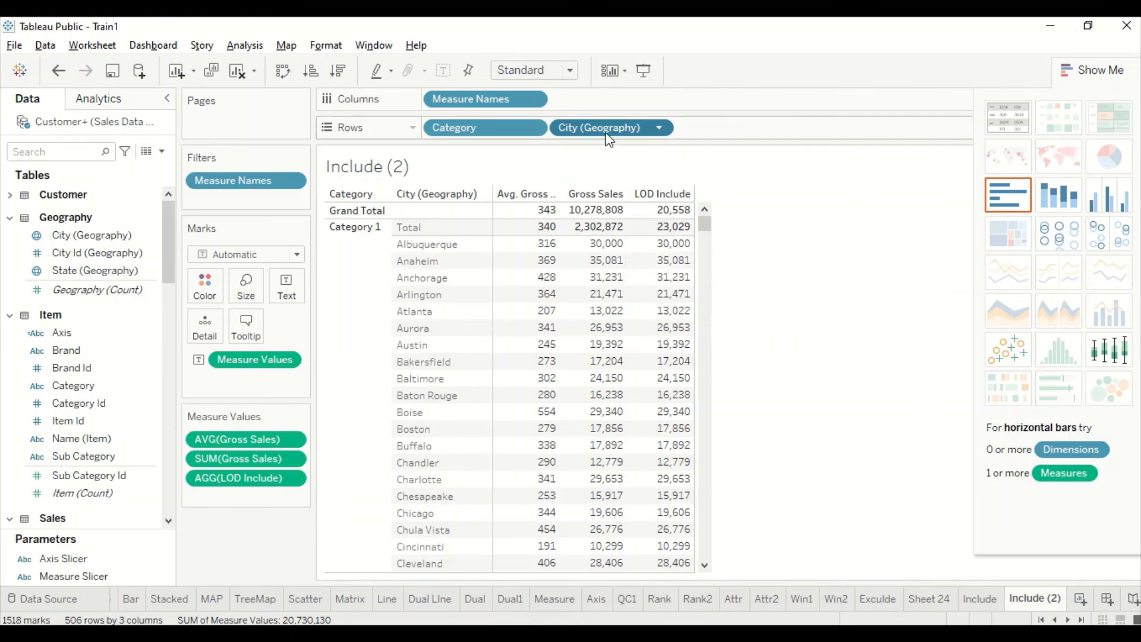
{"action": "left_click_drag", "start_coordinate": [599, 139], "coordinate": [84, 274]}
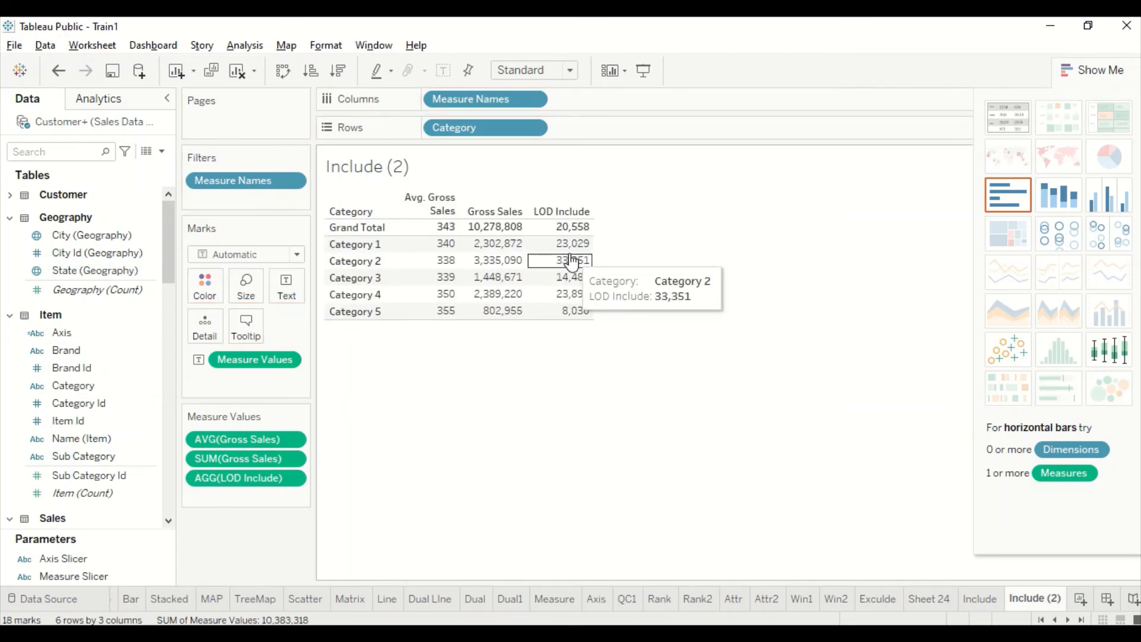